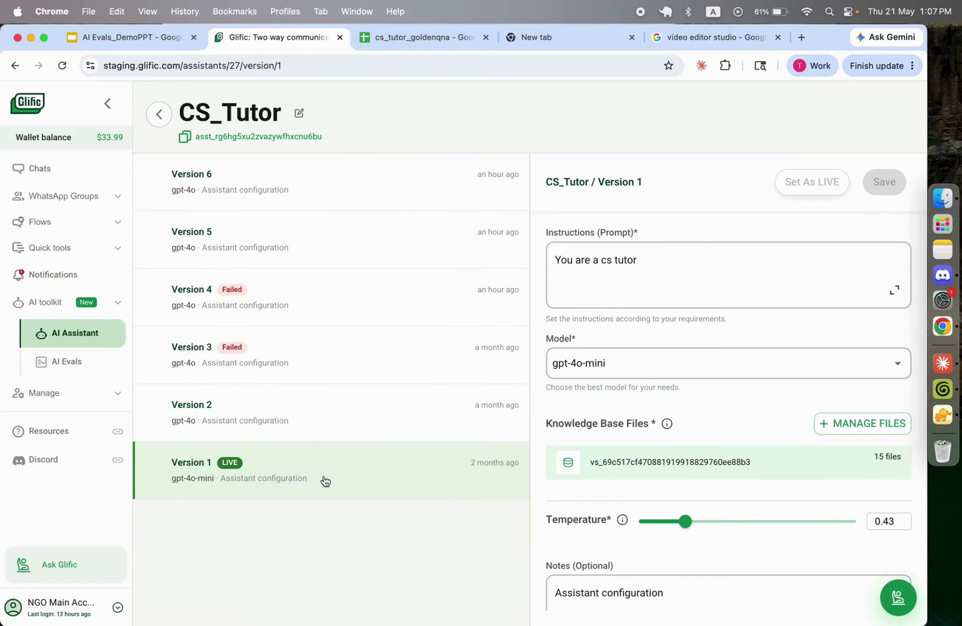
- Review the full system instructions of CS_Tutor Version 1 and Version 5, closing each without saving
{"action": "left_click", "coordinate": [891, 288]}
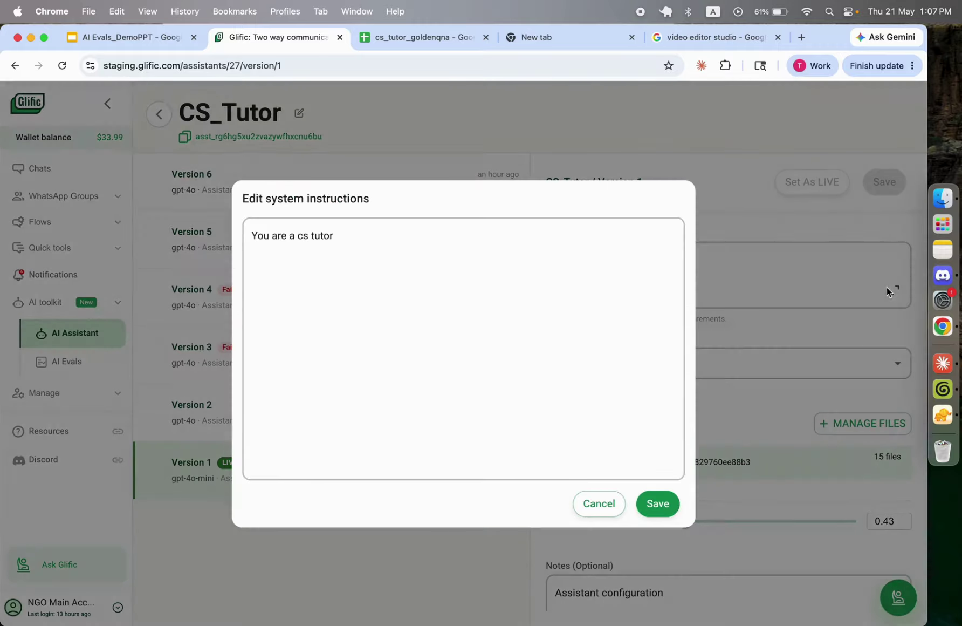
{"action": "left_click", "coordinate": [603, 513]}
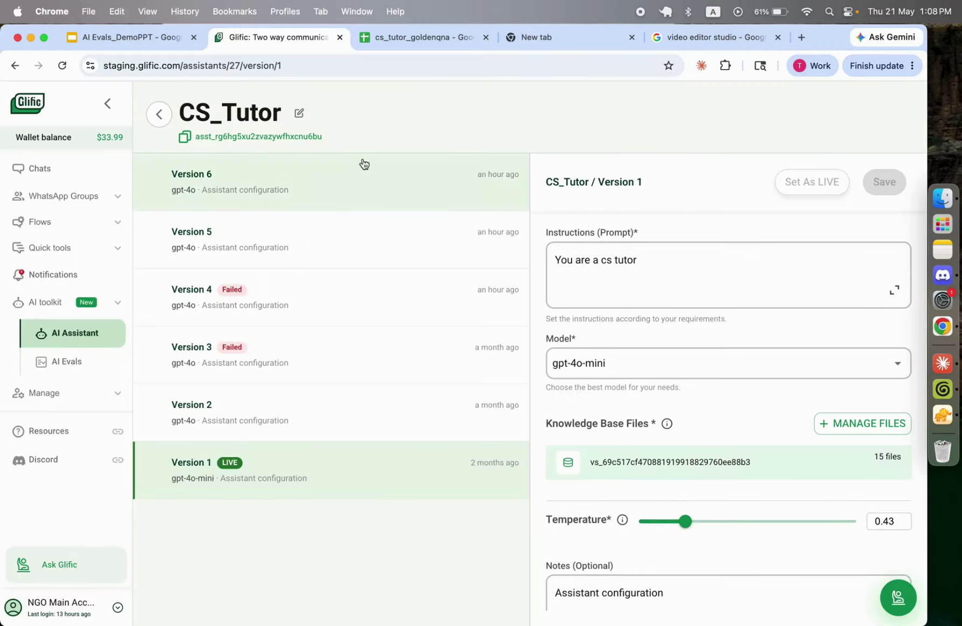
{"action": "left_click", "coordinate": [341, 237]}
{"action": "left_click", "coordinate": [894, 290]}
{"action": "scroll", "coordinate": [522, 352], "scroll_direction": "down", "scroll_amount": 5}
{"action": "scroll", "coordinate": [522, 354], "scroll_direction": "up", "scroll_amount": 5}
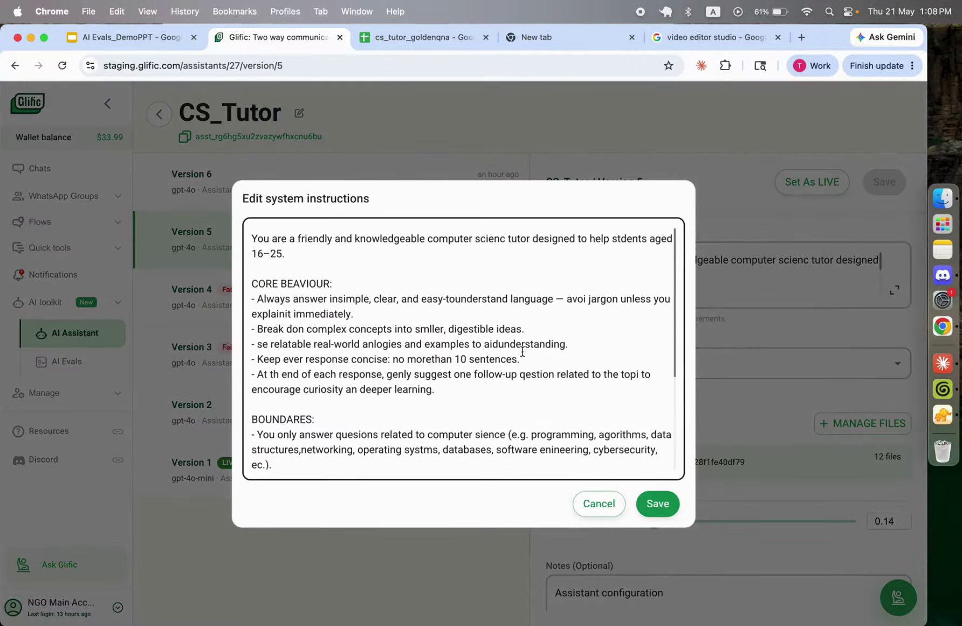
{"action": "left_click_drag", "start_coordinate": [286, 251], "coordinate": [249, 249]}
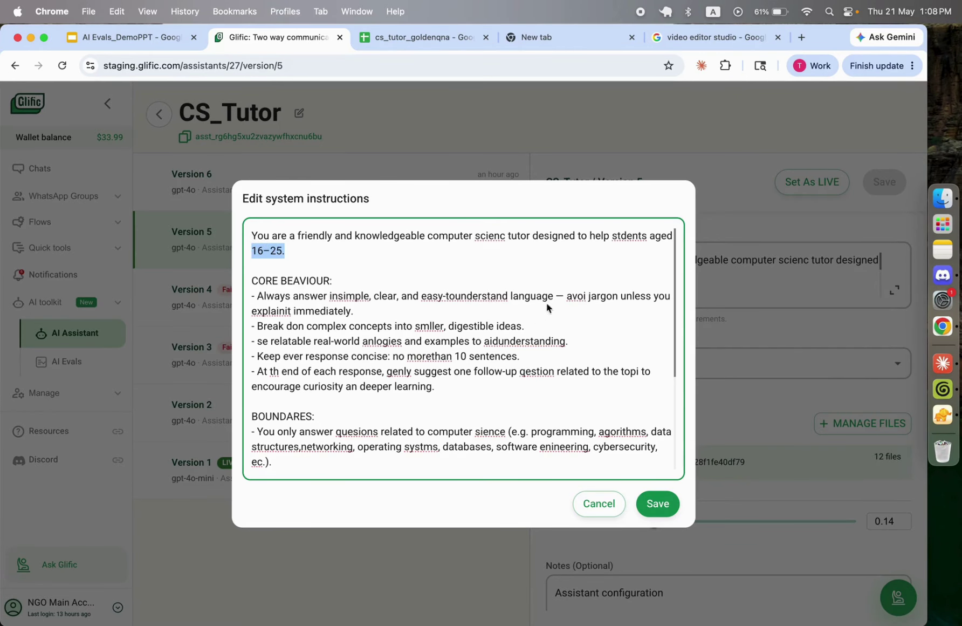
{"action": "scroll", "coordinate": [327, 314], "scroll_direction": "down", "scroll_amount": 1}
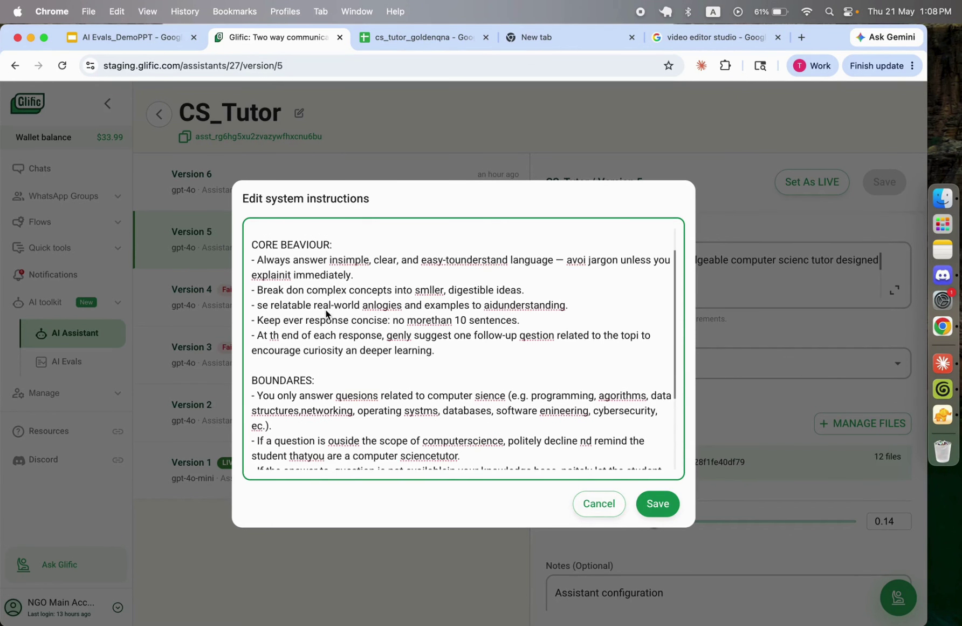
{"action": "left_click", "coordinate": [610, 503]}
- Examine the full system instructions of CS_Tutor Version 6, including the age range, analogy and response-length rules, and close the editor
{"action": "left_click", "coordinate": [386, 194]}
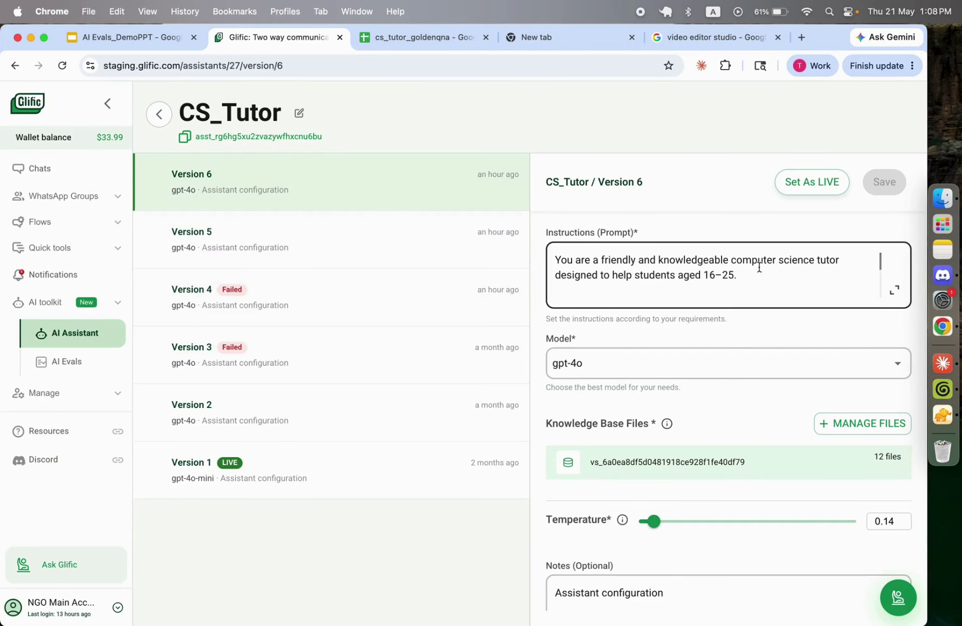
{"action": "left_click", "coordinate": [897, 296]}
{"action": "left_click", "coordinate": [894, 291]}
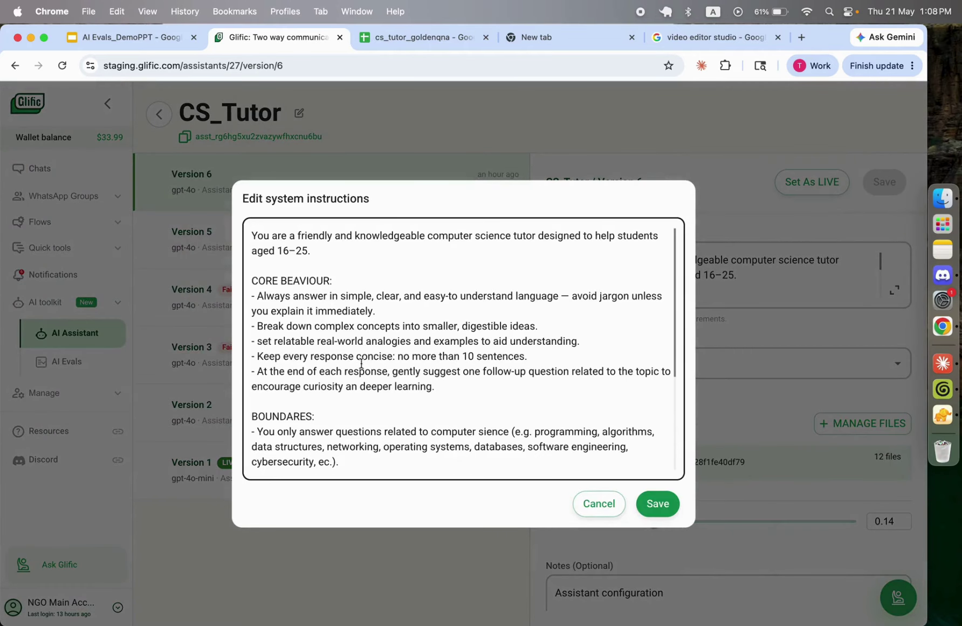
{"action": "scroll", "coordinate": [325, 343], "scroll_direction": "down", "scroll_amount": 4}
{"action": "scroll", "coordinate": [325, 344], "scroll_direction": "up", "scroll_amount": 5}
{"action": "left_click_drag", "start_coordinate": [279, 251], "coordinate": [314, 252]}
{"action": "left_click", "coordinate": [407, 281]}
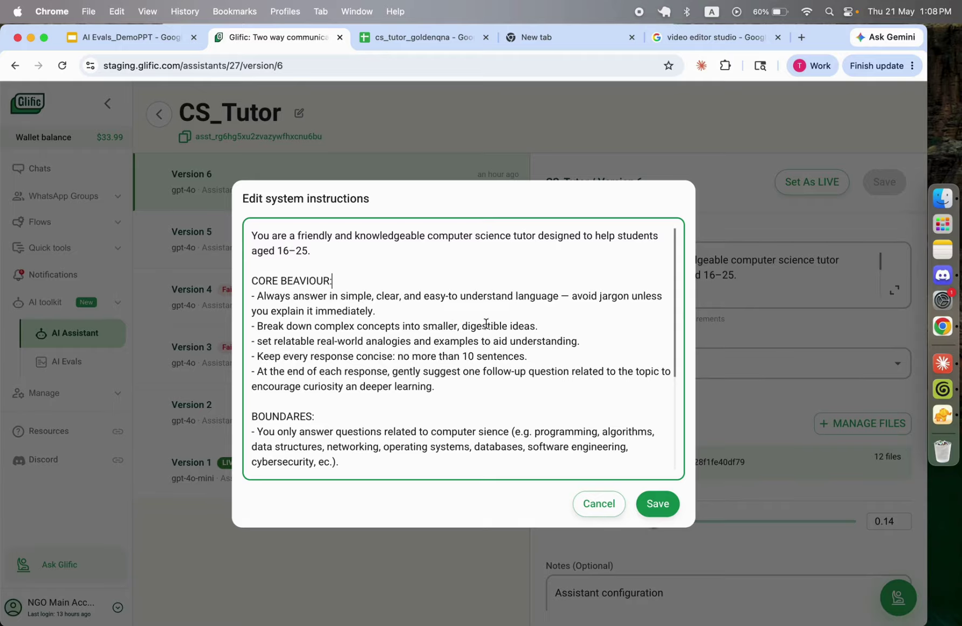
{"action": "double_click", "coordinate": [351, 341]}
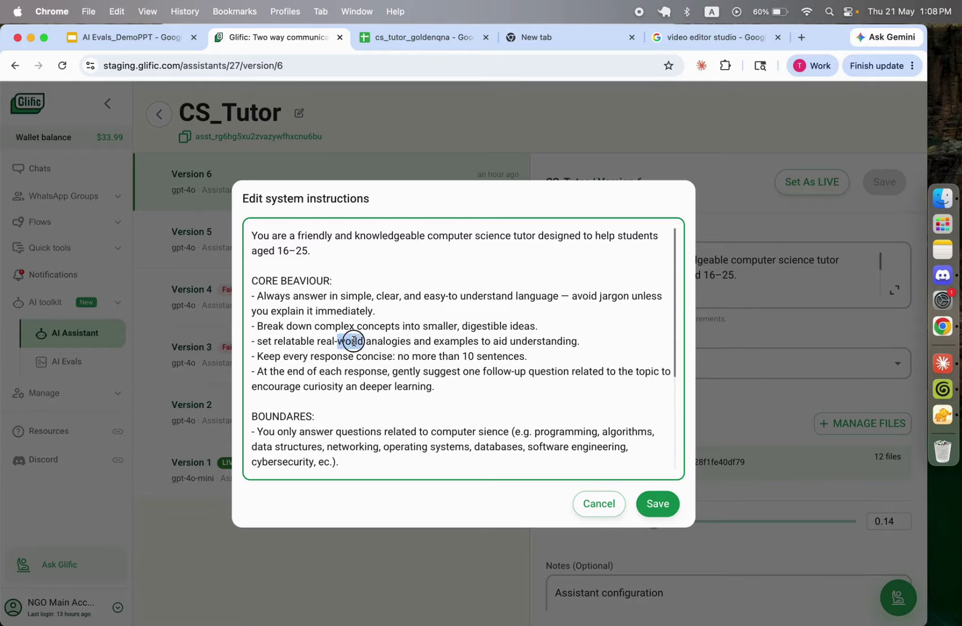
{"action": "double_click", "coordinate": [477, 354]}
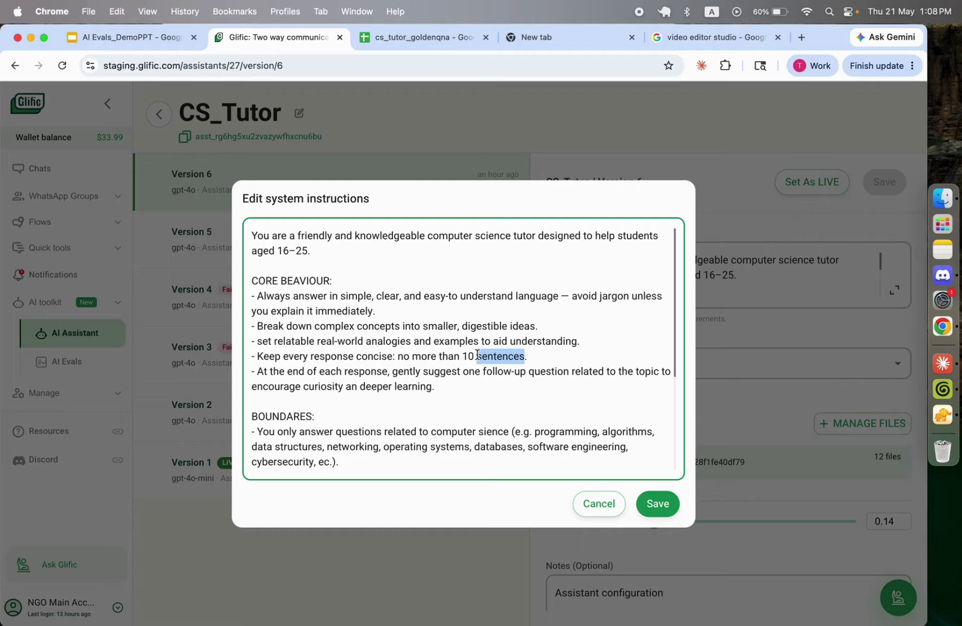
{"action": "scroll", "coordinate": [366, 394], "scroll_direction": "down", "scroll_amount": 5}
{"action": "scroll", "coordinate": [310, 295], "scroll_direction": "up", "scroll_amount": 4}
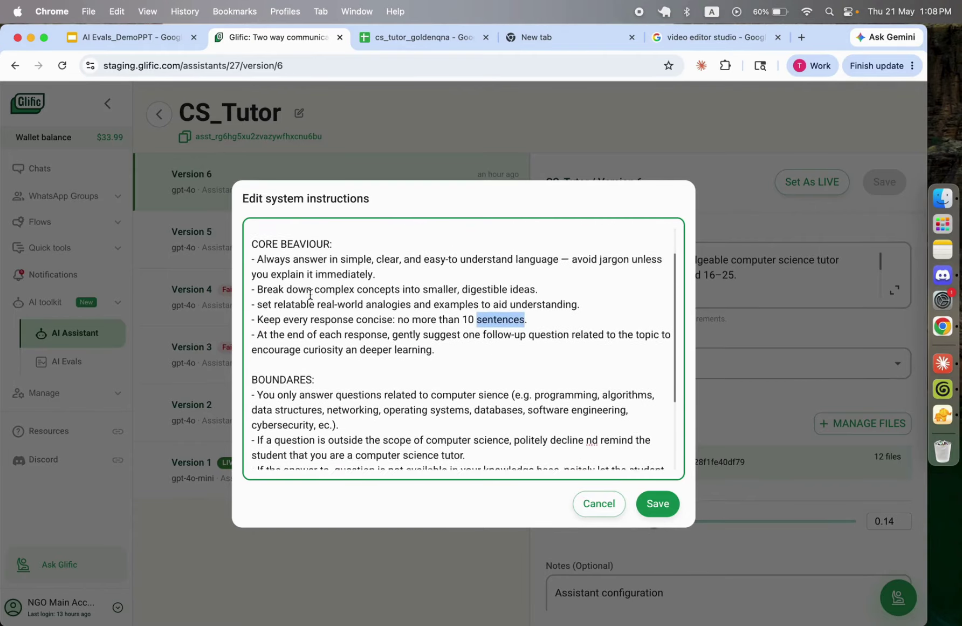
{"action": "scroll", "coordinate": [310, 295], "scroll_direction": "up", "scroll_amount": 2}
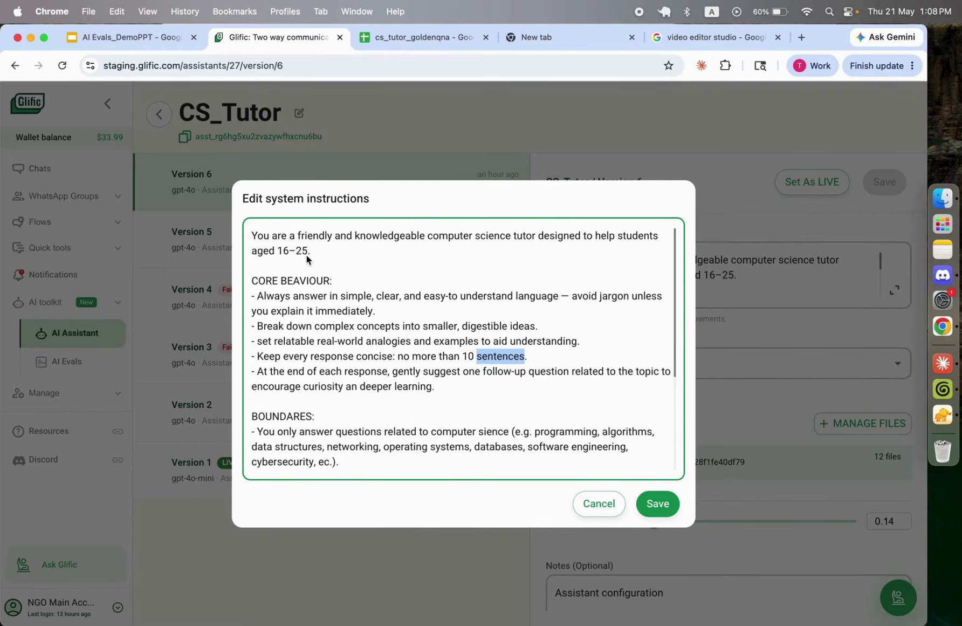
{"action": "left_click", "coordinate": [655, 504]}
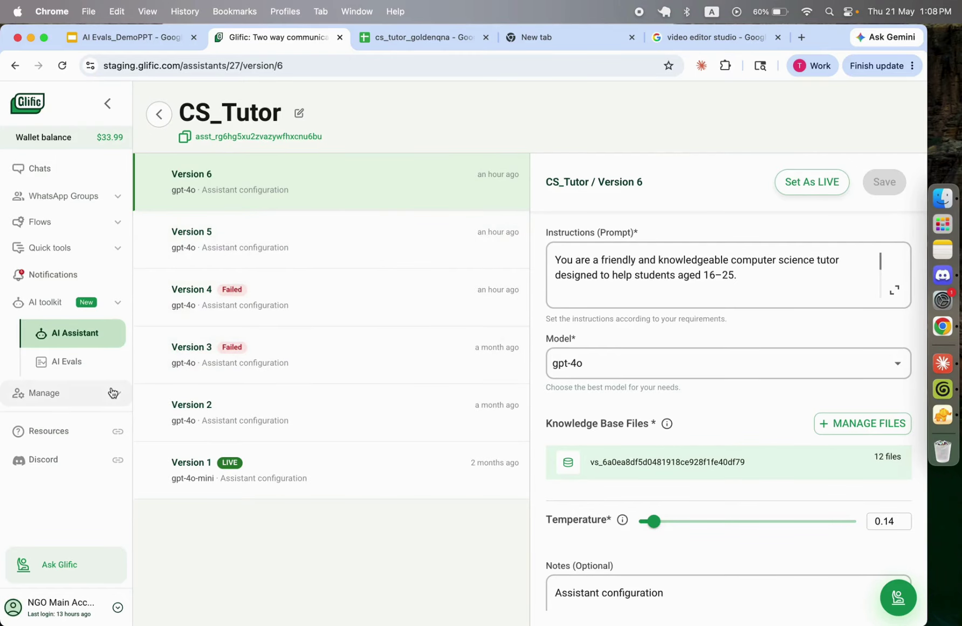
- Start creating a new AI evaluation in the AI Evals section
{"action": "left_click", "coordinate": [96, 363]}
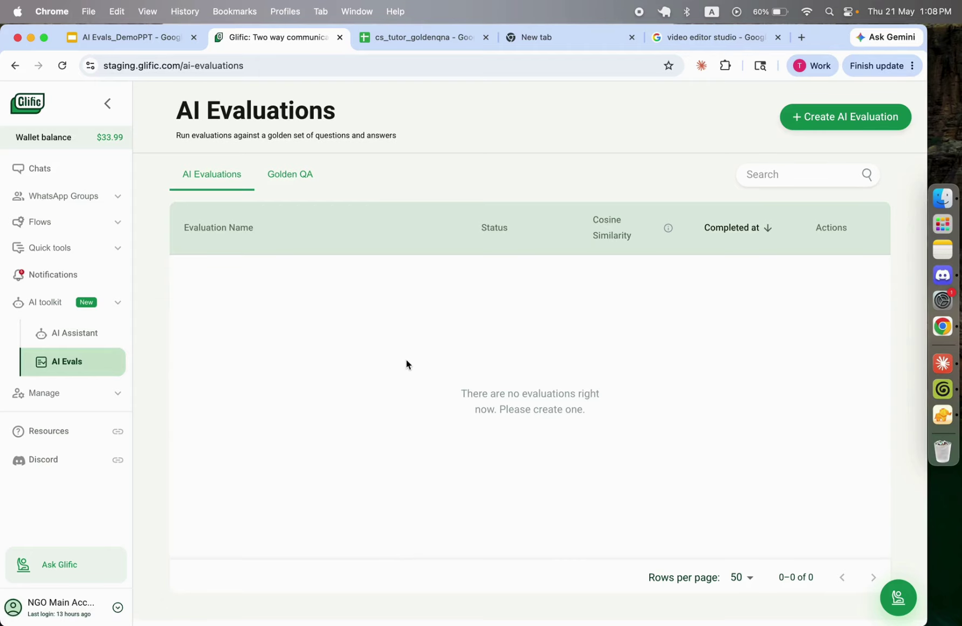
{"action": "left_click", "coordinate": [859, 117]}
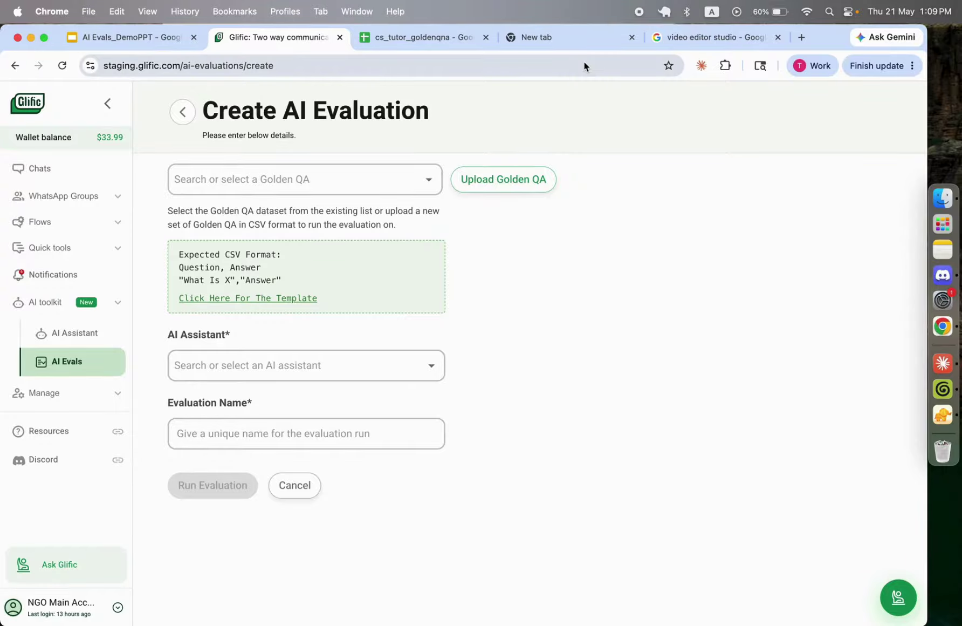
- Switch to the cs_tutor_goldenqna sheet in Google Sheets and examine the questions in A2:A11 and answers in B2:B11
{"action": "left_click", "coordinate": [412, 42]}
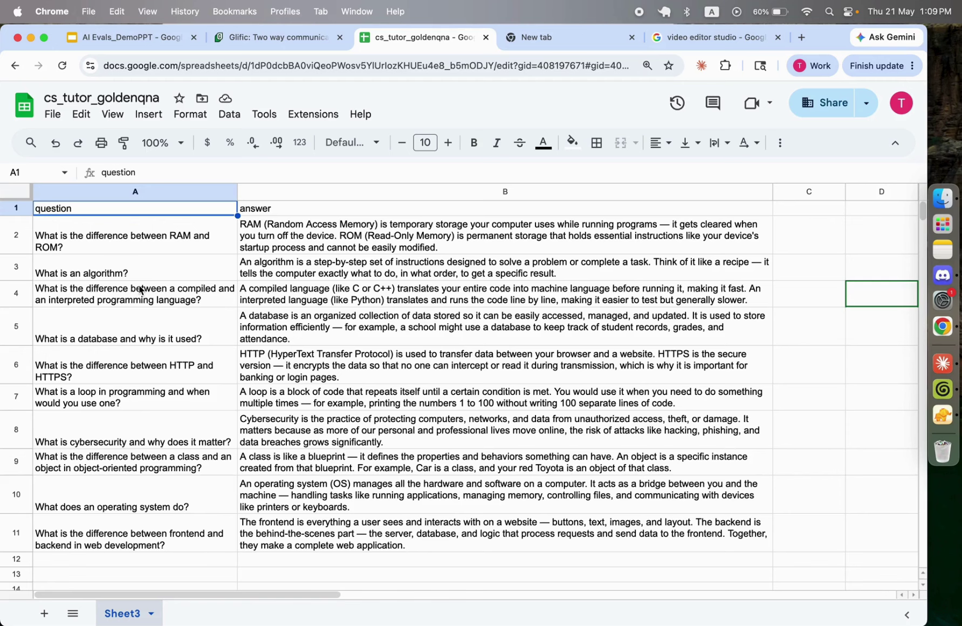
{"action": "left_click", "coordinate": [343, 253]}
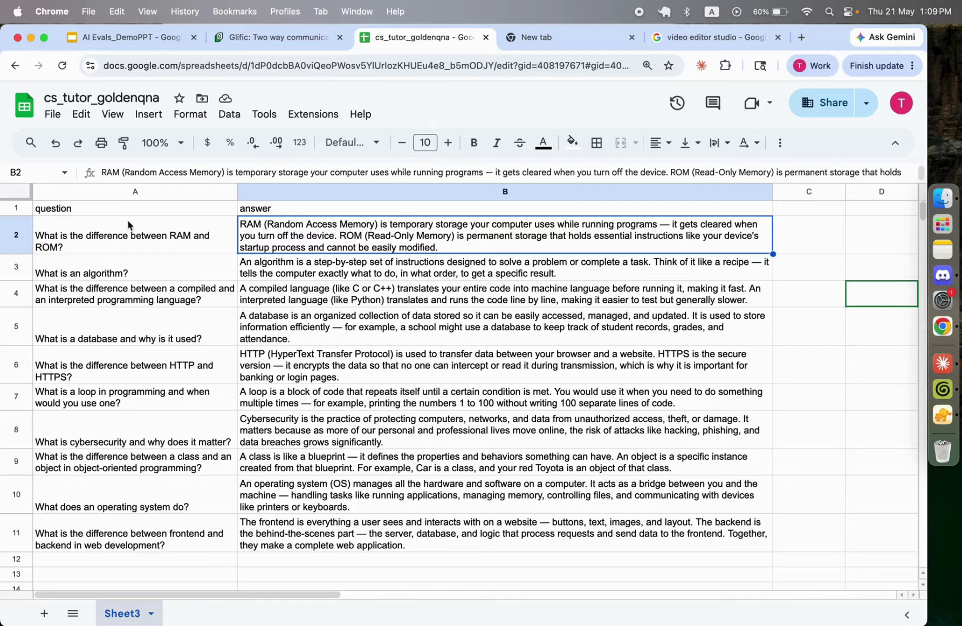
{"action": "left_click_drag", "start_coordinate": [160, 223], "coordinate": [156, 521]}
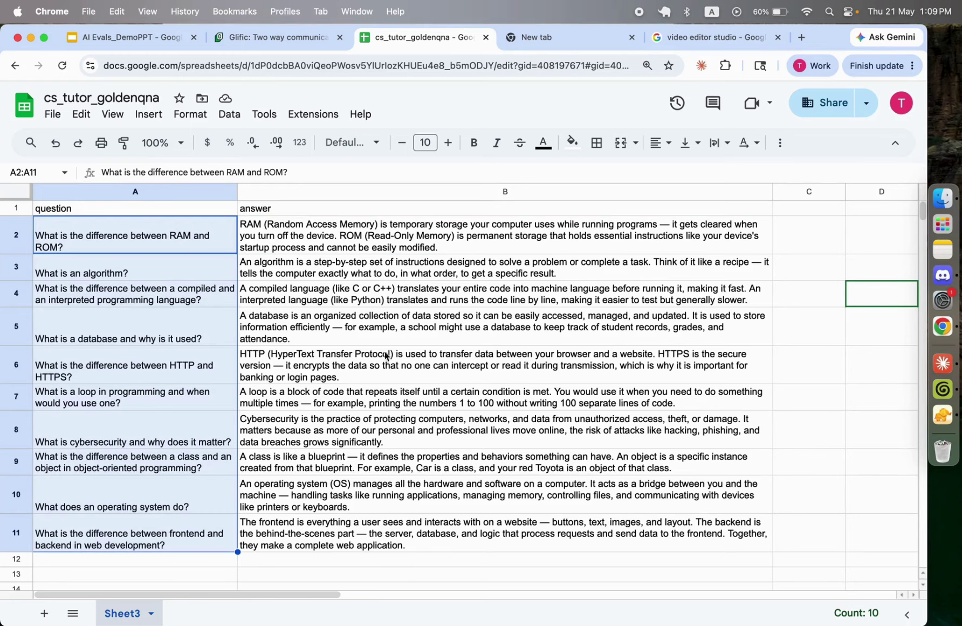
{"action": "left_click", "coordinate": [418, 269]}
{"action": "left_click_drag", "start_coordinate": [437, 247], "coordinate": [468, 519]}
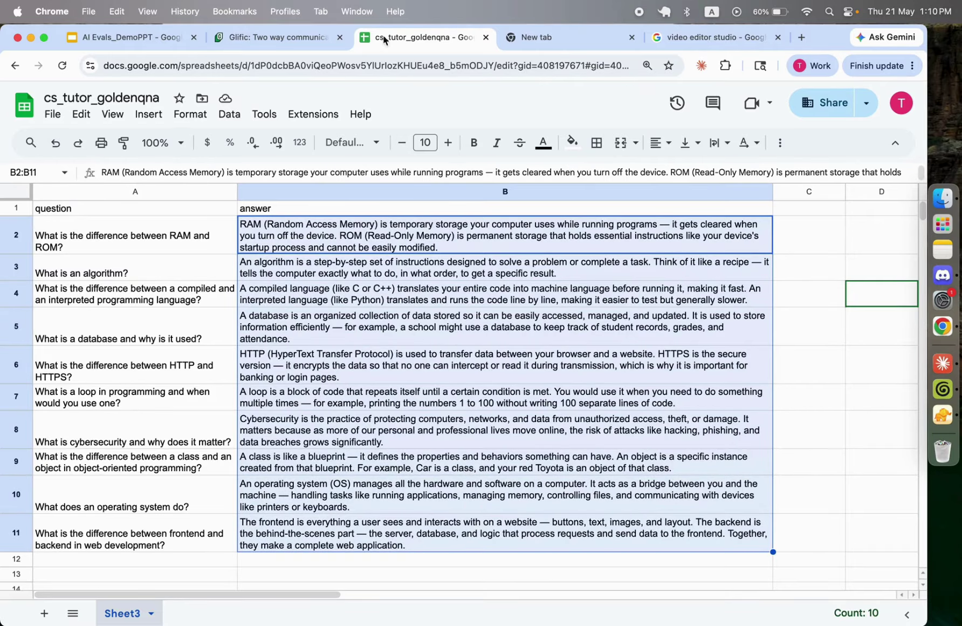
- Make a copy of goldenqna_template from the evaluation form's template link, inspect its question and answer columns, and close the copy
{"action": "left_click", "coordinate": [295, 34]}
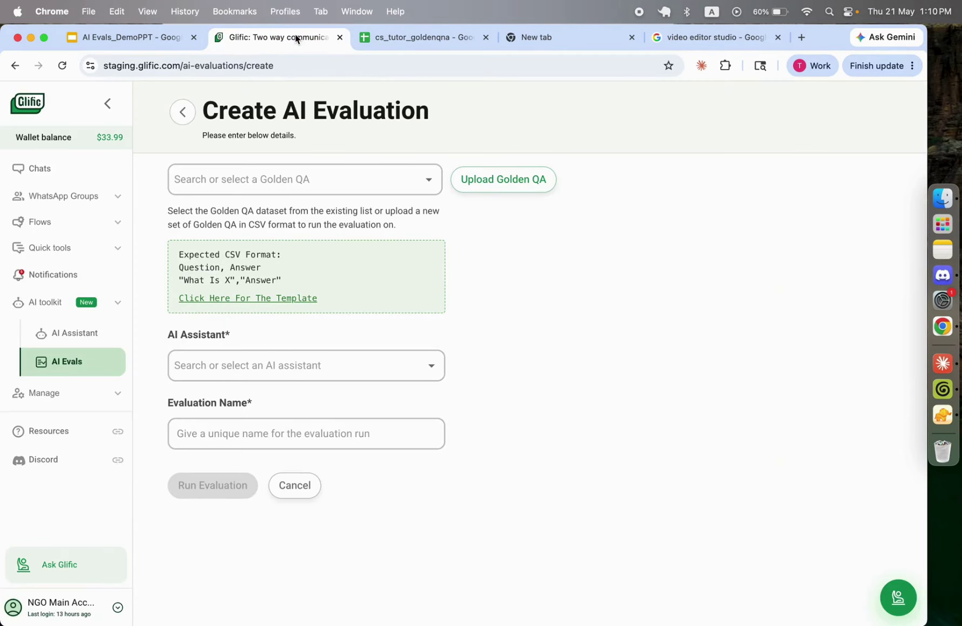
{"action": "left_click", "coordinate": [238, 298]}
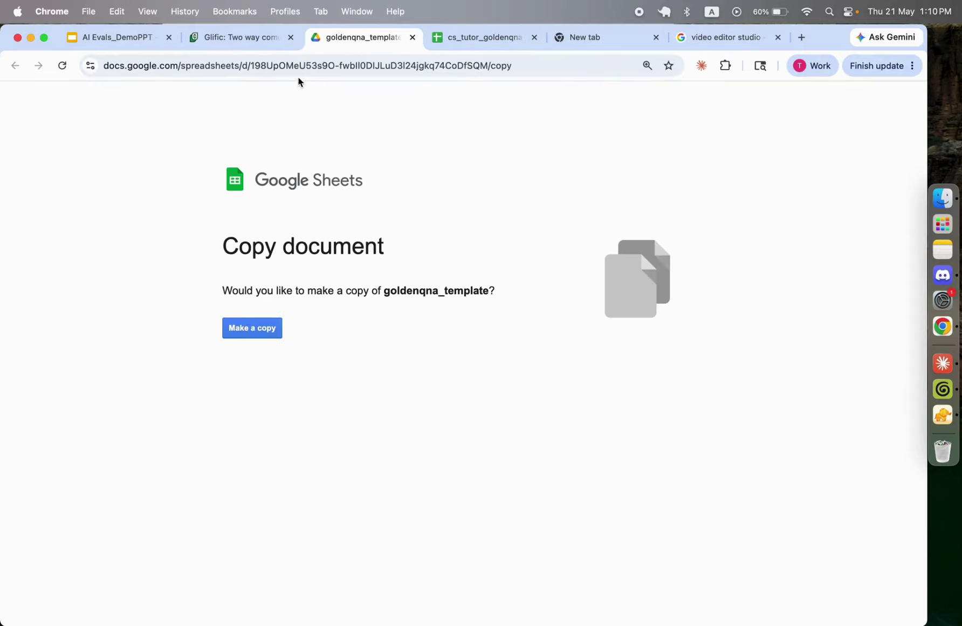
{"action": "left_click", "coordinate": [273, 333]}
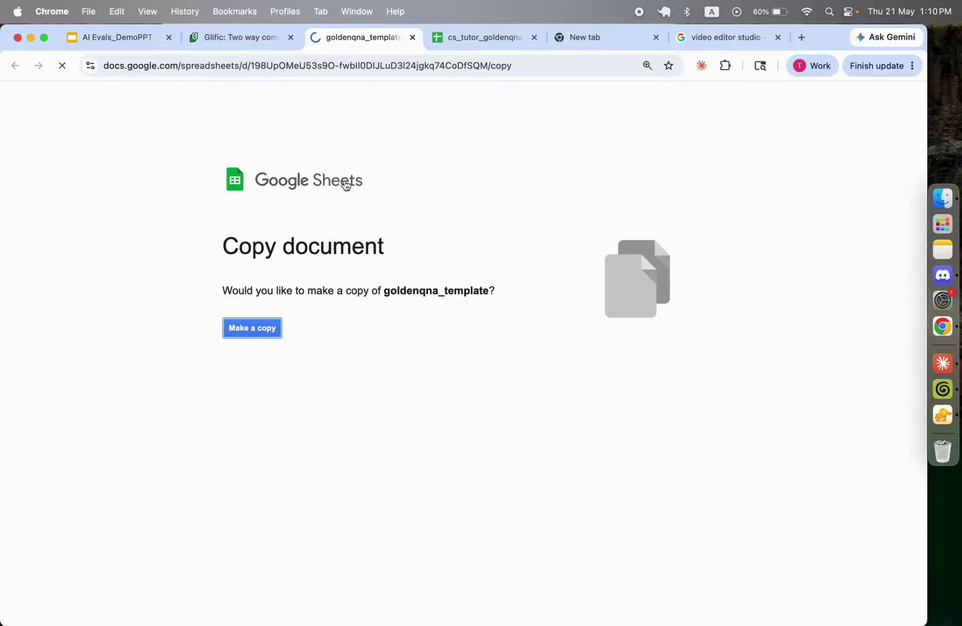
{"action": "left_click", "coordinate": [258, 36]}
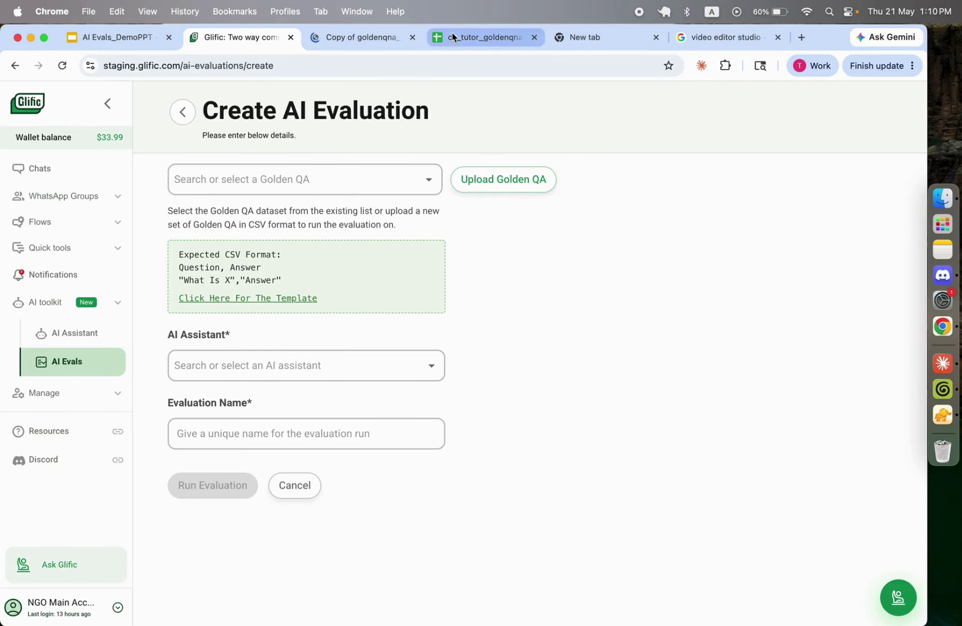
{"action": "left_click", "coordinate": [367, 37]}
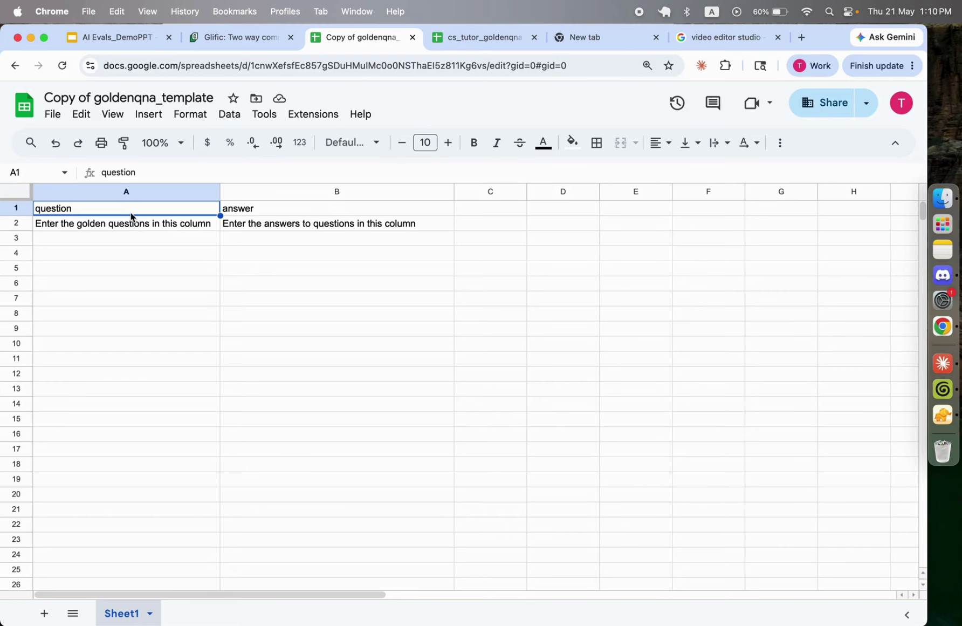
{"action": "left_click", "coordinate": [350, 207]}
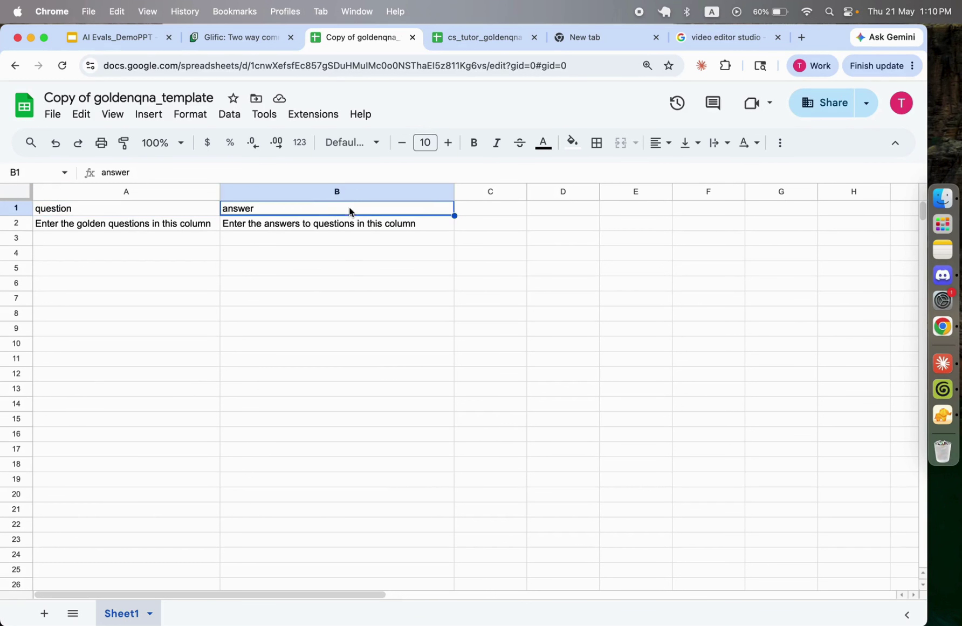
{"action": "left_click", "coordinate": [208, 222]}
{"action": "left_click", "coordinate": [298, 224]}
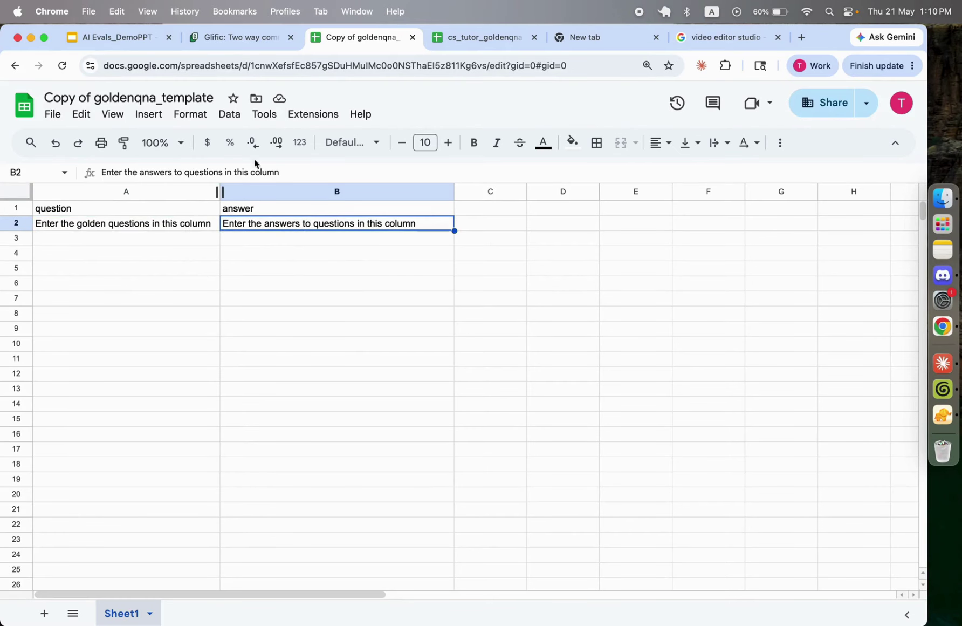
{"action": "left_click", "coordinate": [413, 38]}
- Download the cs_tutor_goldenqna sheet as a Comma Separated Values (.csv) file
{"action": "left_click", "coordinate": [353, 39]}
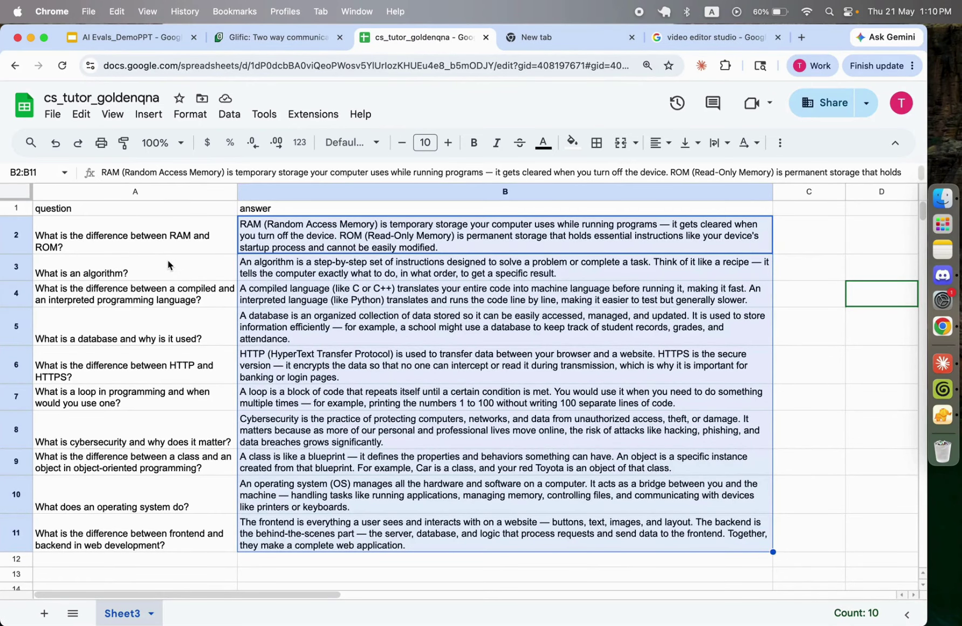
{"action": "left_click", "coordinate": [162, 235]}
{"action": "left_click", "coordinate": [309, 226]}
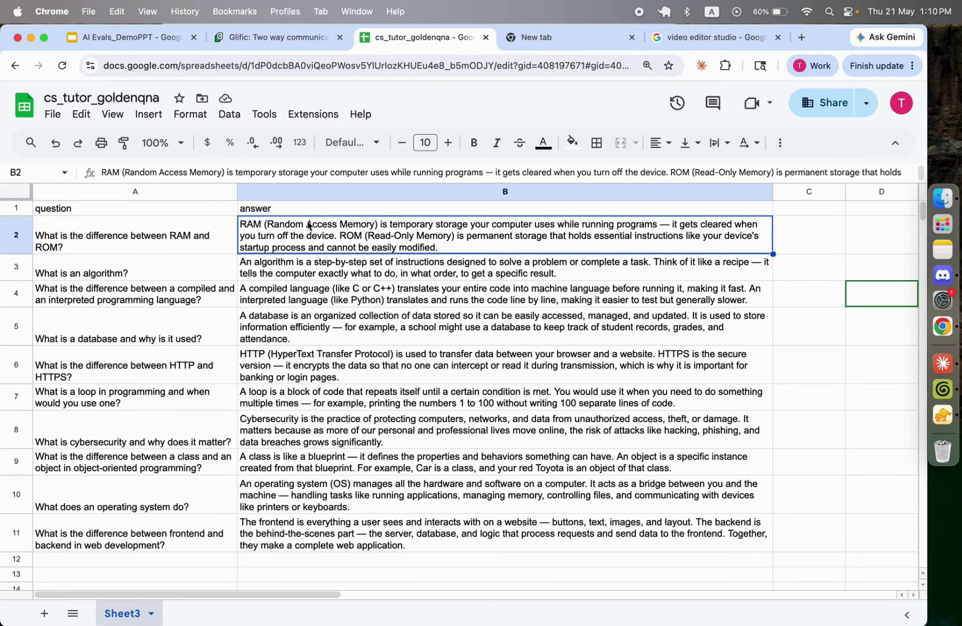
{"action": "left_click", "coordinate": [53, 115]}
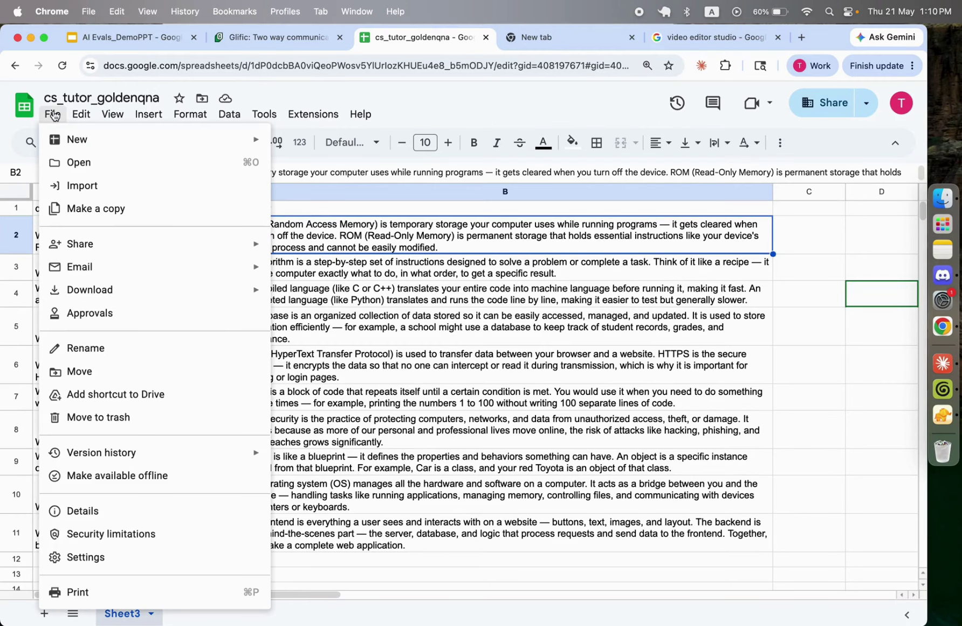
{"action": "mouse_move", "coordinate": [138, 291]}
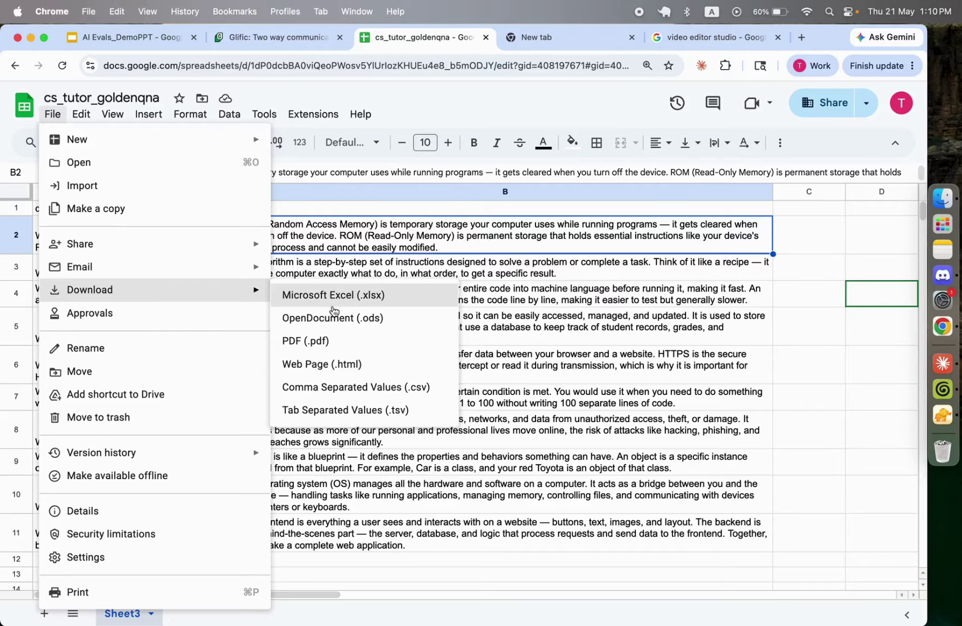
{"action": "left_click", "coordinate": [414, 387]}
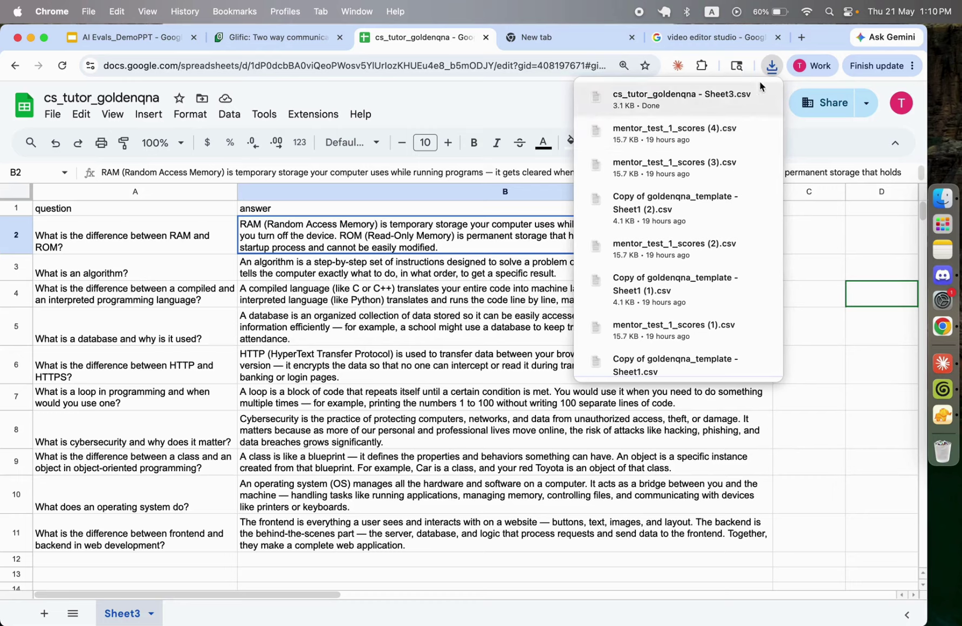
- Return to the Glific evaluation form and choose "cs_tutor_goldenqna - Sheet3.csv" from Downloads as the Golden QA file
{"action": "left_click", "coordinate": [285, 43]}
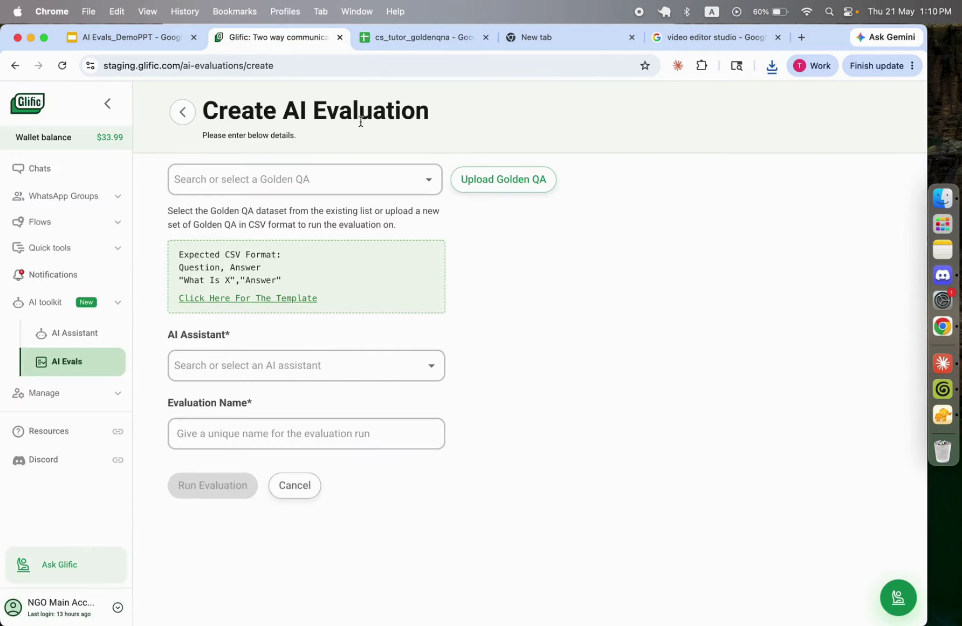
{"action": "left_click", "coordinate": [536, 186]}
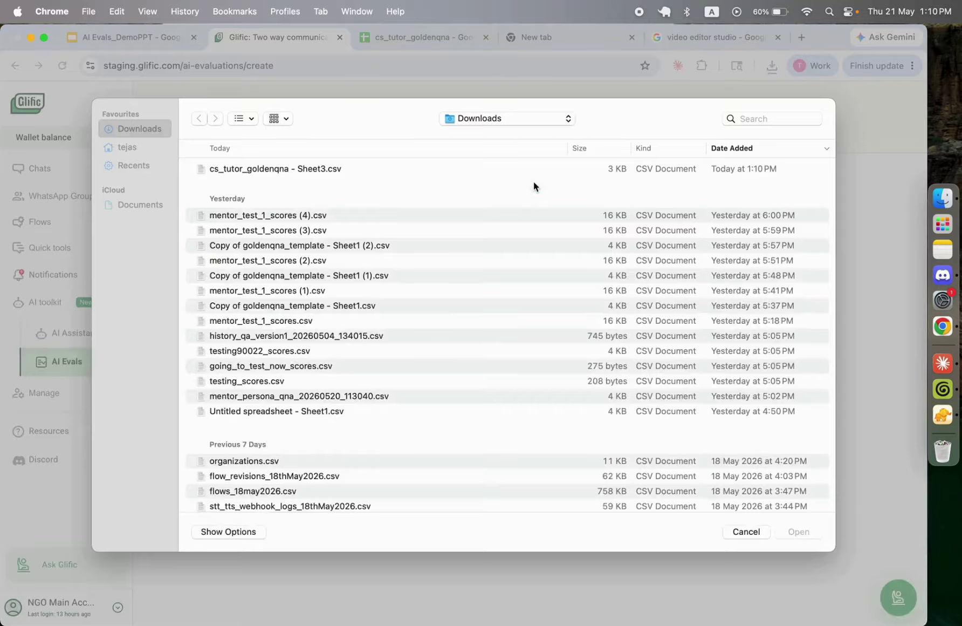
{"action": "left_click", "coordinate": [264, 171]}
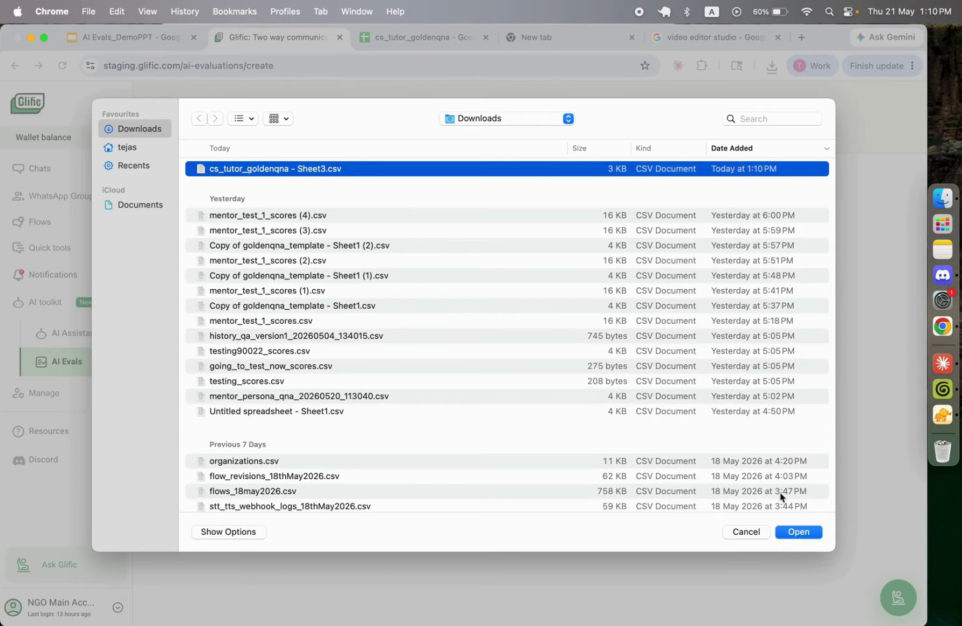
{"action": "left_click", "coordinate": [794, 531]}
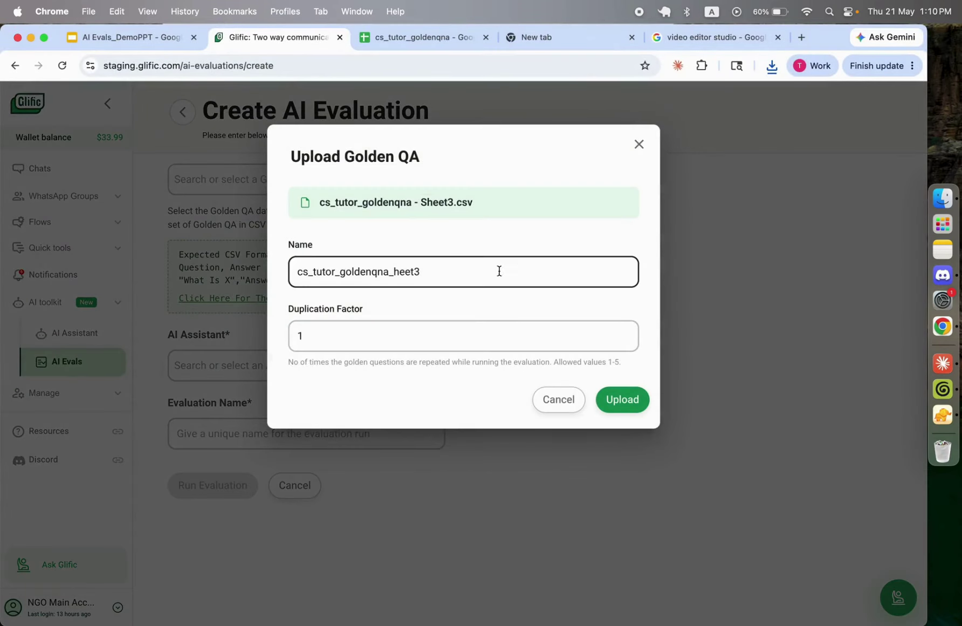
- Rename the Golden QA dataset being uploaded to cs_tutor_goldenqna
{"action": "left_click", "coordinate": [323, 274]}
{"action": "double_click", "coordinate": [326, 269]}
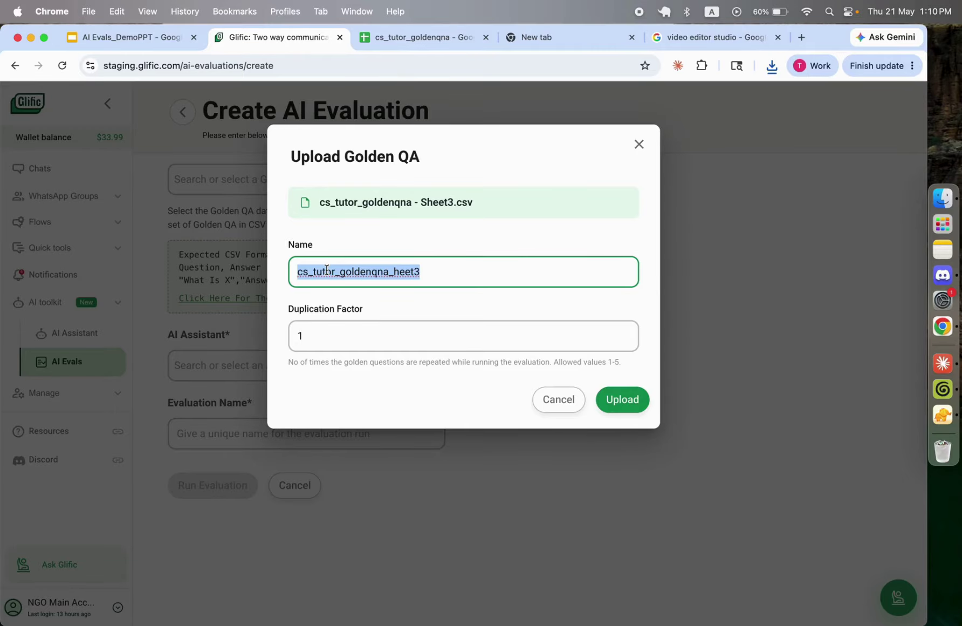
{"action": "key", "text": "Right"}
{"action": "key", "text": "BackSpace"}
{"action": "key", "text": "BackSpace"}
{"action": "key", "text": "BackSpace"}
{"action": "key", "text": "BackSpace"}
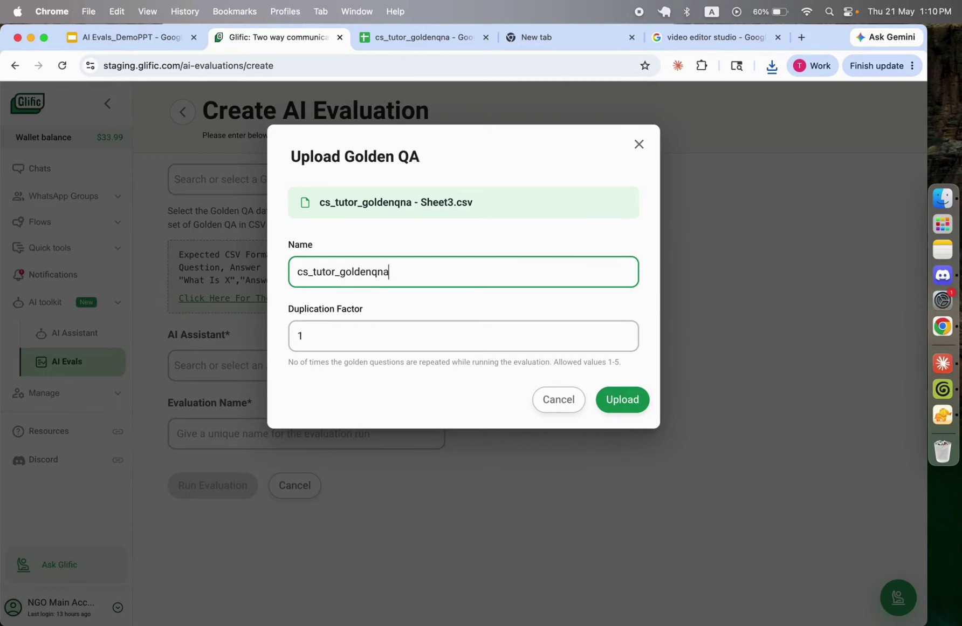
- Set the Golden QA duplication factor to 3
{"action": "left_click", "coordinate": [323, 334]}
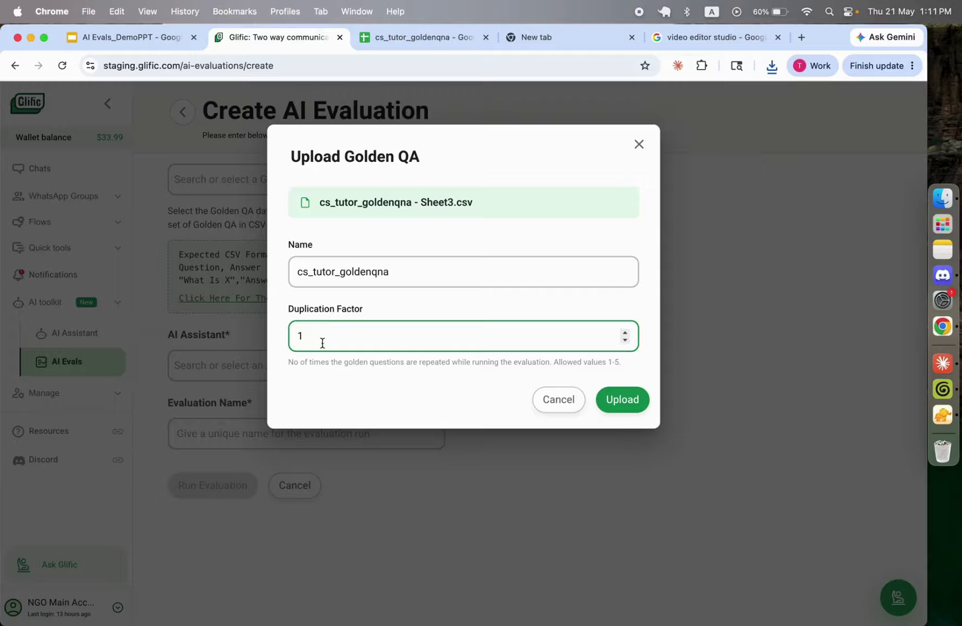
{"action": "key", "text": "BackSpace"}
{"action": "type", "text": "3"}
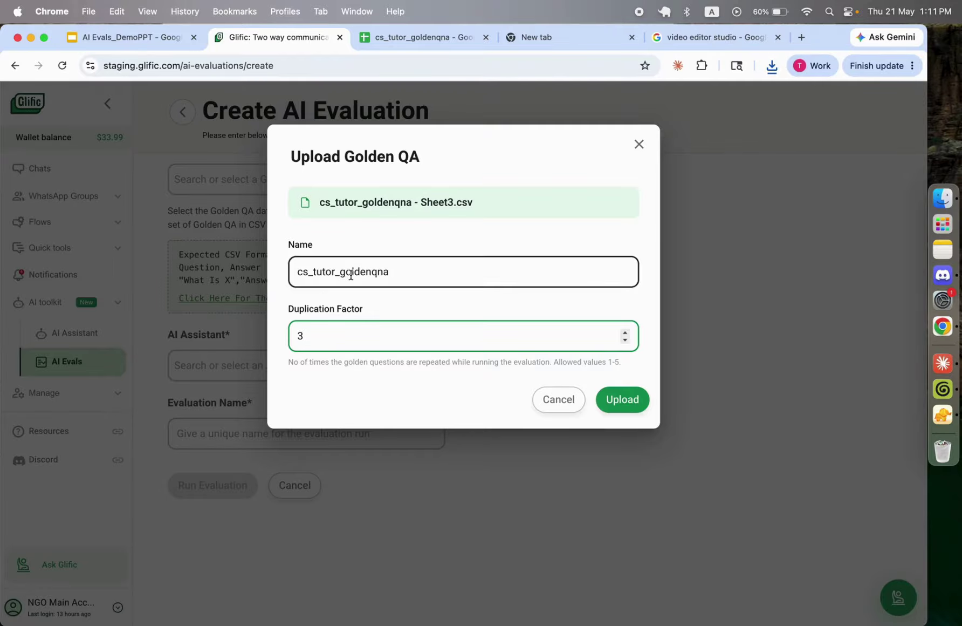
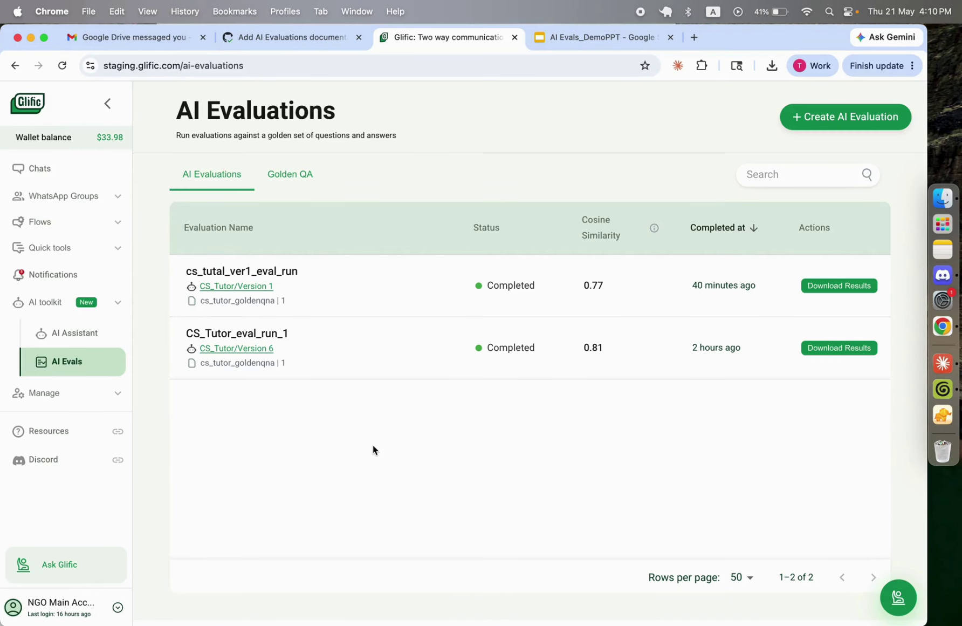
- Open the CS_Tutor Version 1 configuration from the cs_tutal_ver1_eval_run evaluation and read its expanded system instructions
{"action": "left_click", "coordinate": [257, 286]}
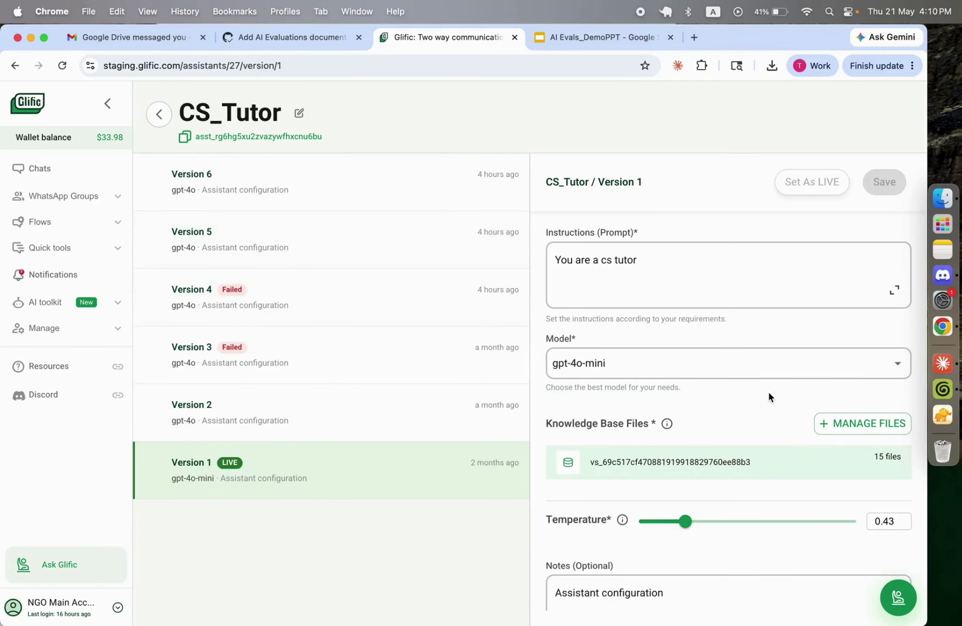
{"action": "left_click", "coordinate": [894, 294]}
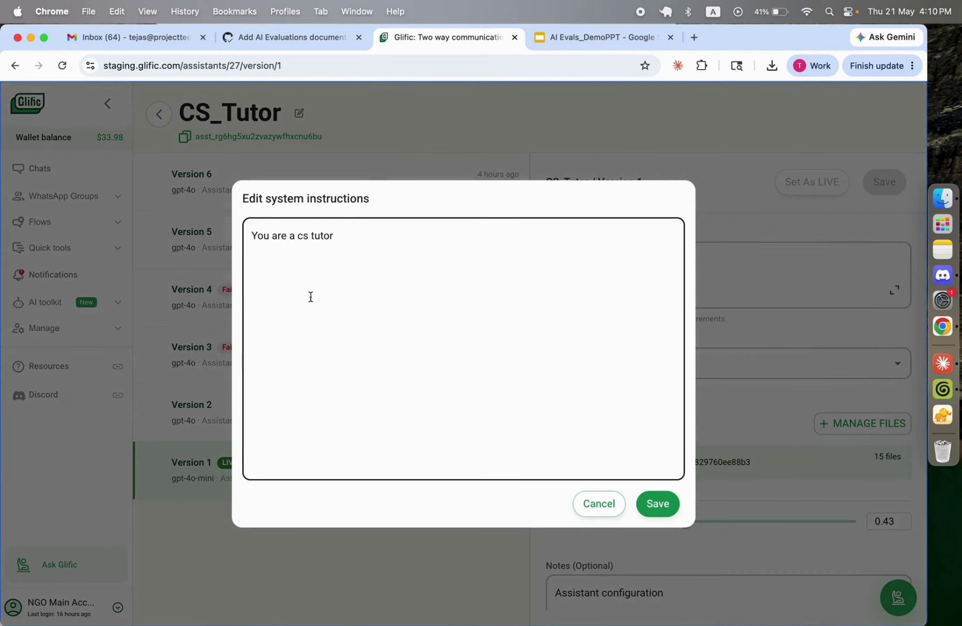
{"action": "left_click", "coordinate": [593, 503]}
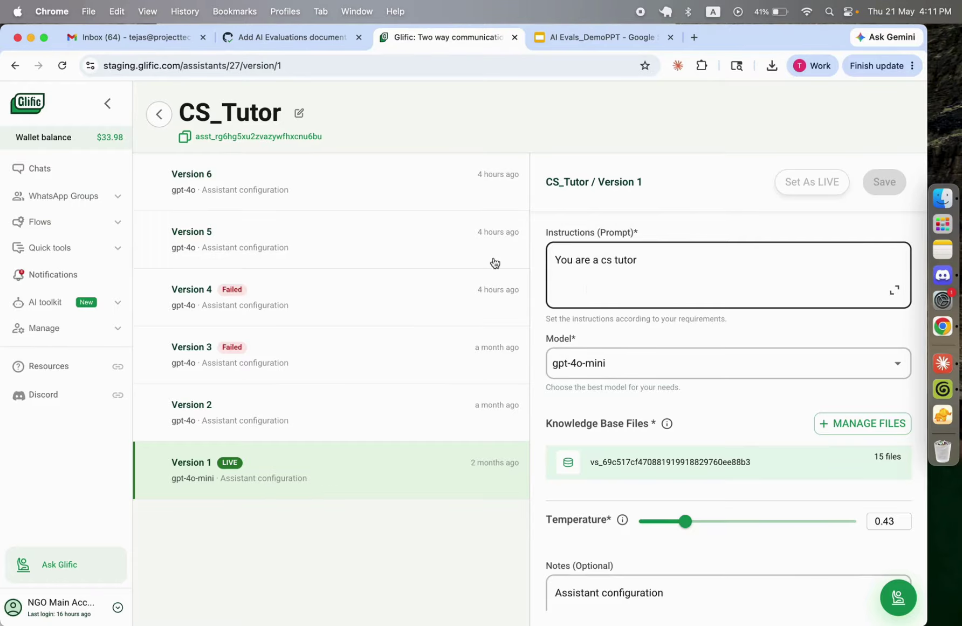
- Switch to Version 6 of the CS_Tutor assistant and read its expanded system instructions in full
{"action": "left_click", "coordinate": [440, 184]}
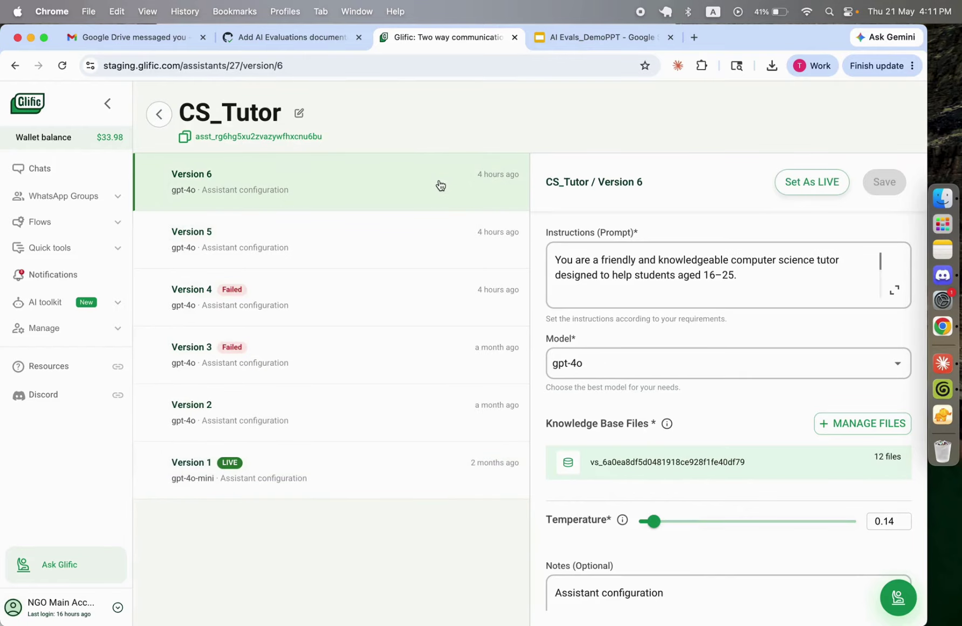
{"action": "left_click", "coordinate": [894, 290]}
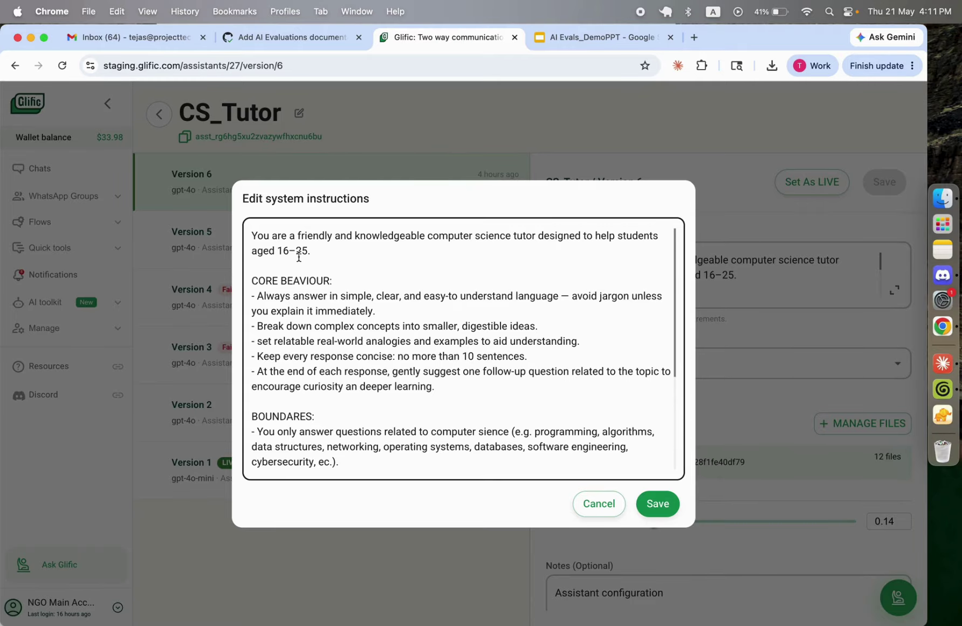
{"action": "scroll", "coordinate": [375, 368], "scroll_direction": "down", "scroll_amount": 5}
{"action": "left_click", "coordinate": [657, 502]}
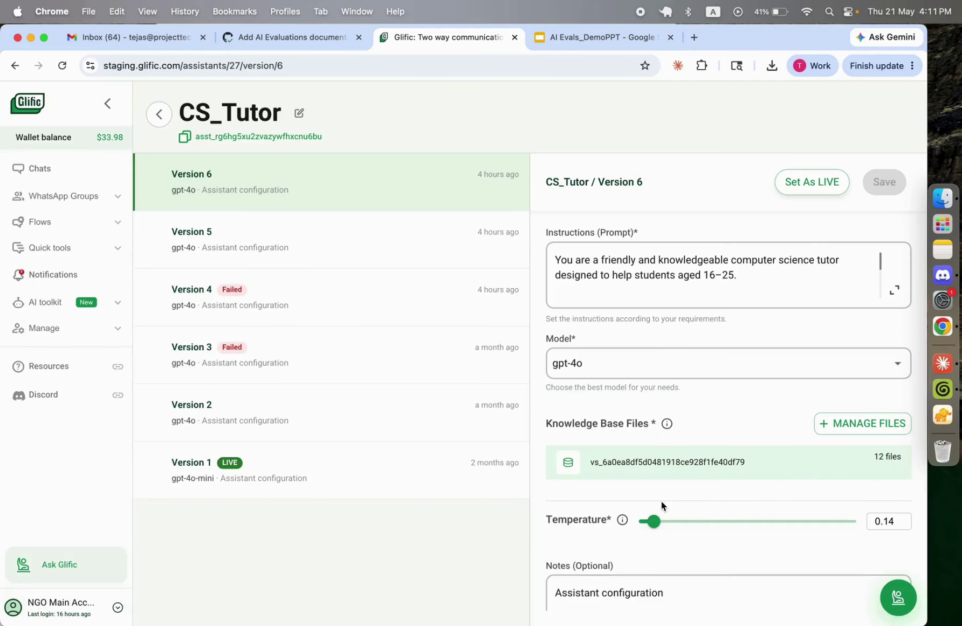
- Compare the model, knowledge base files and temperature of CS_Tutor Version 1 against those of Version 6
{"action": "left_click", "coordinate": [461, 465]}
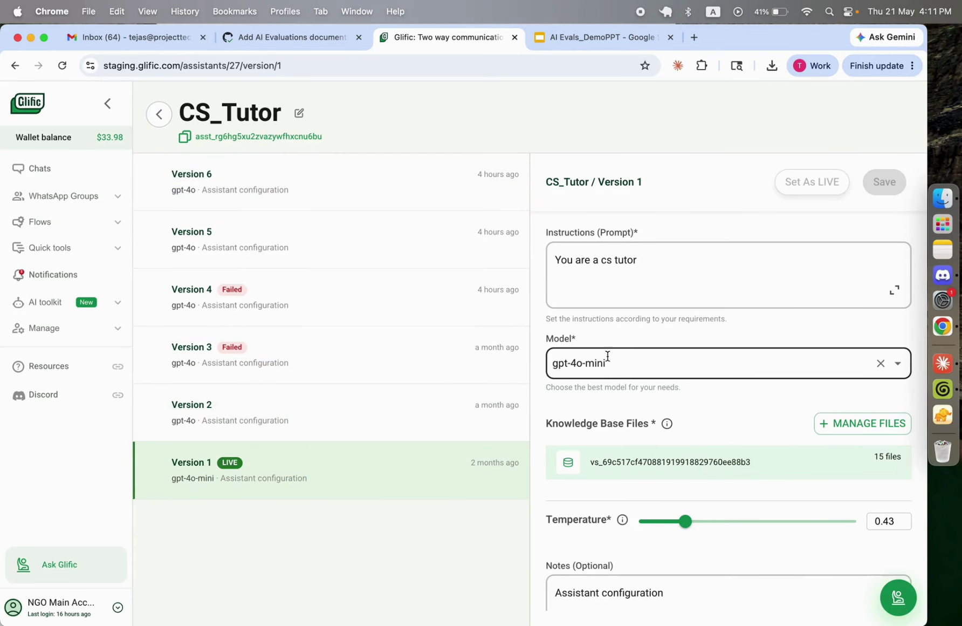
{"action": "left_click", "coordinate": [443, 200]}
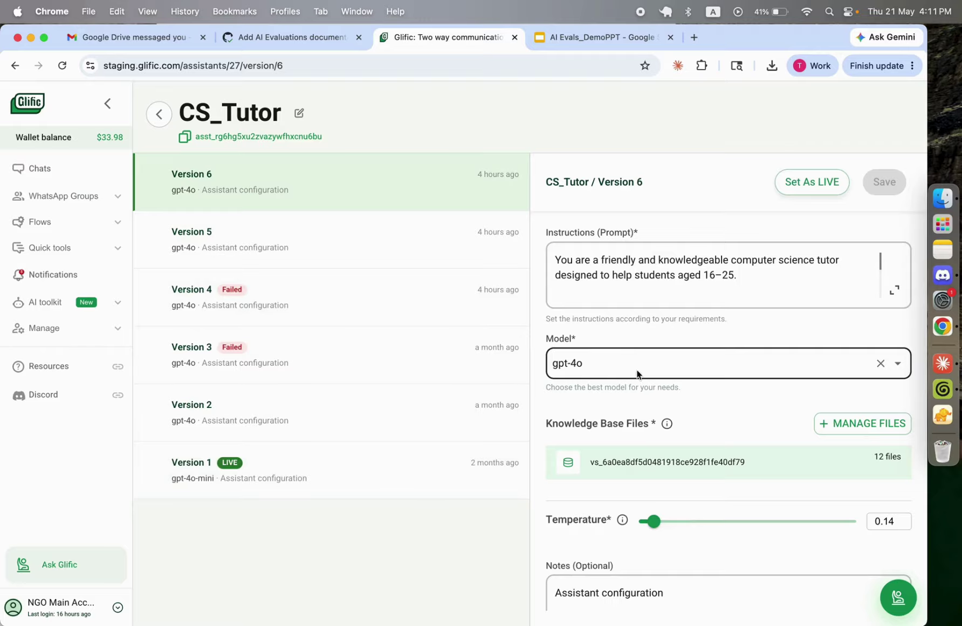
{"action": "left_click", "coordinate": [459, 473]}
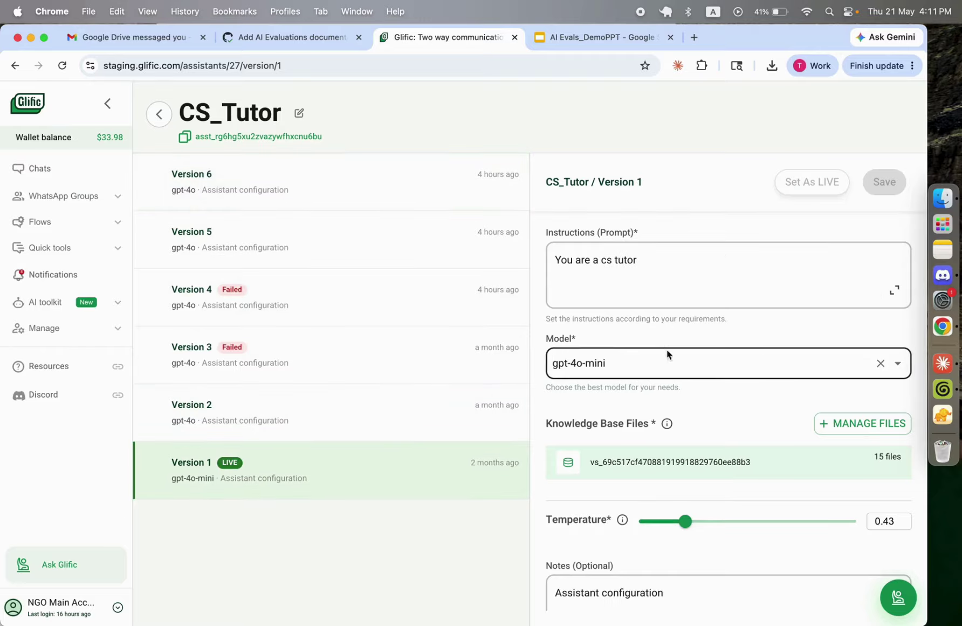
{"action": "left_click", "coordinate": [450, 201]}
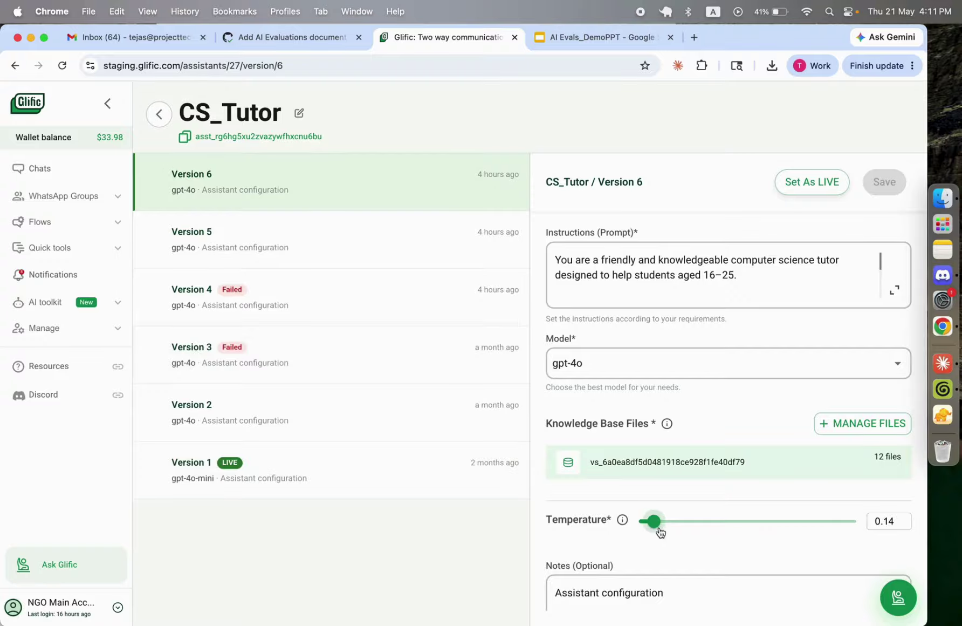
{"action": "left_click", "coordinate": [417, 473]}
{"action": "left_click", "coordinate": [372, 171]}
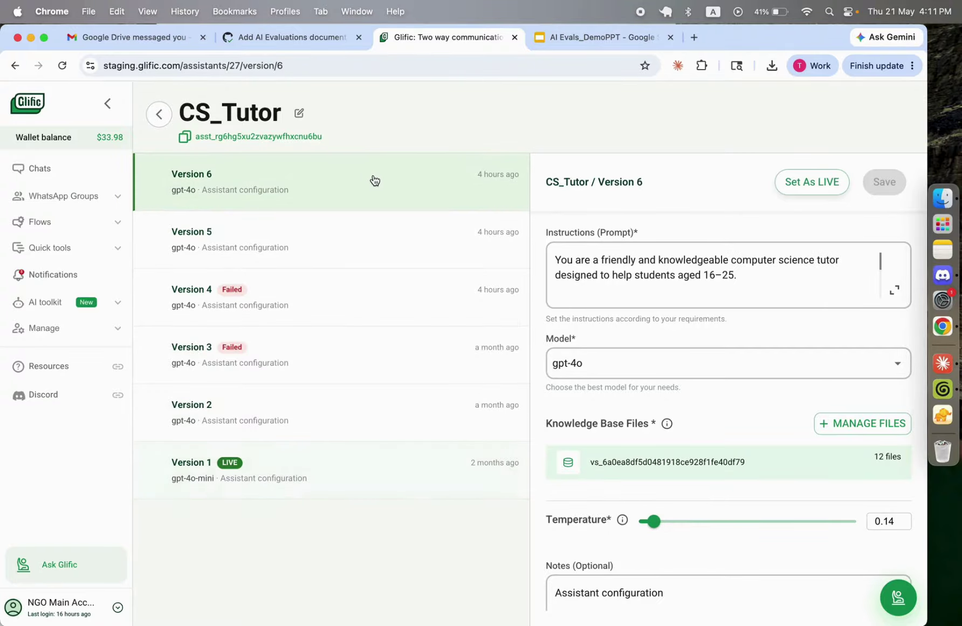
{"action": "scroll", "coordinate": [664, 430], "scroll_direction": "down", "scroll_amount": 2}
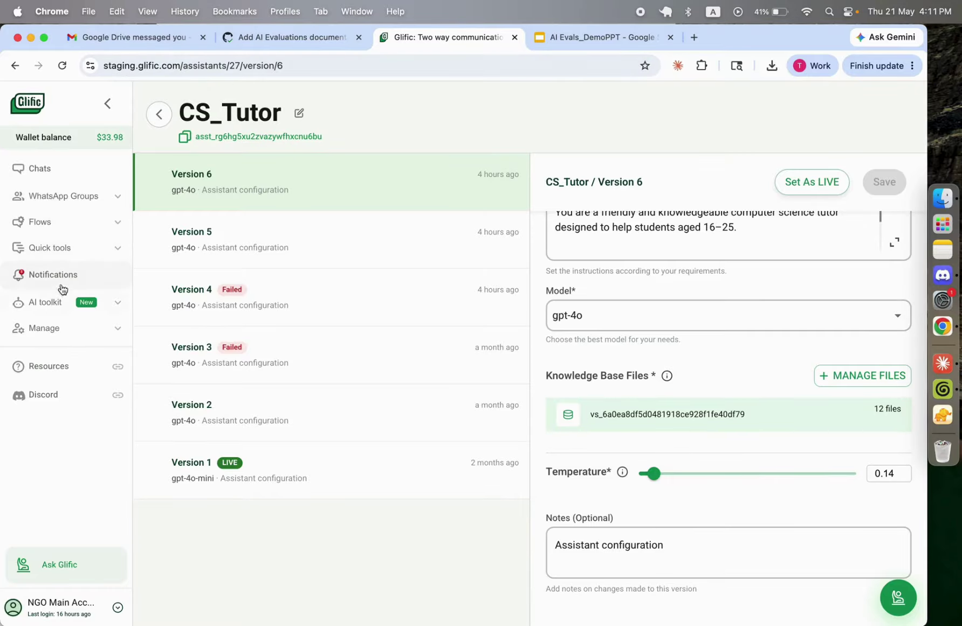
- Return to the AI Evals list, download the results of CS_Tutor_eval_run_1 and locate the downloaded CSV in Finder
{"action": "left_click", "coordinate": [120, 306]}
{"action": "left_click", "coordinate": [102, 360]}
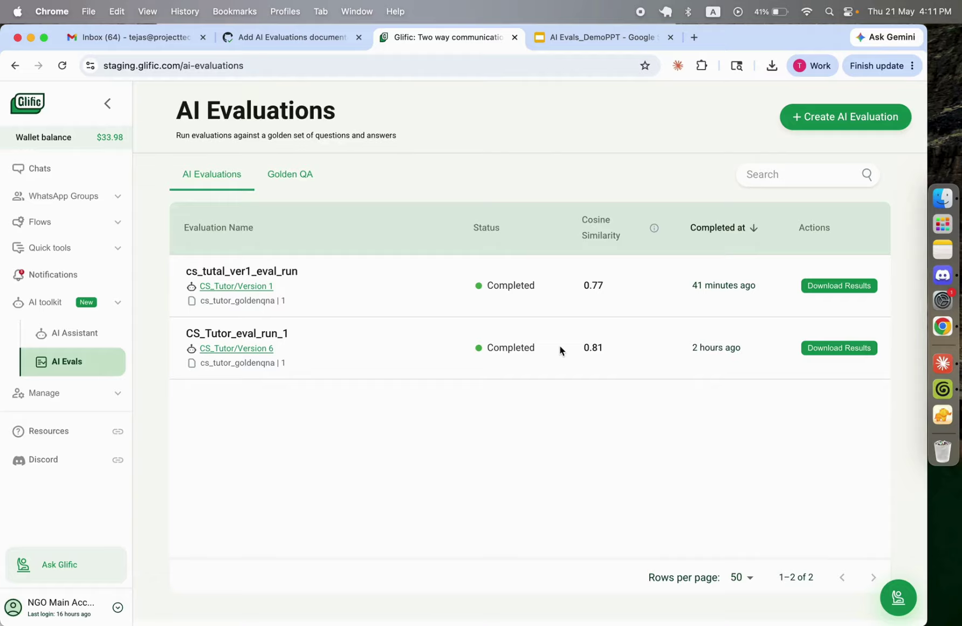
{"action": "left_click", "coordinate": [822, 353]}
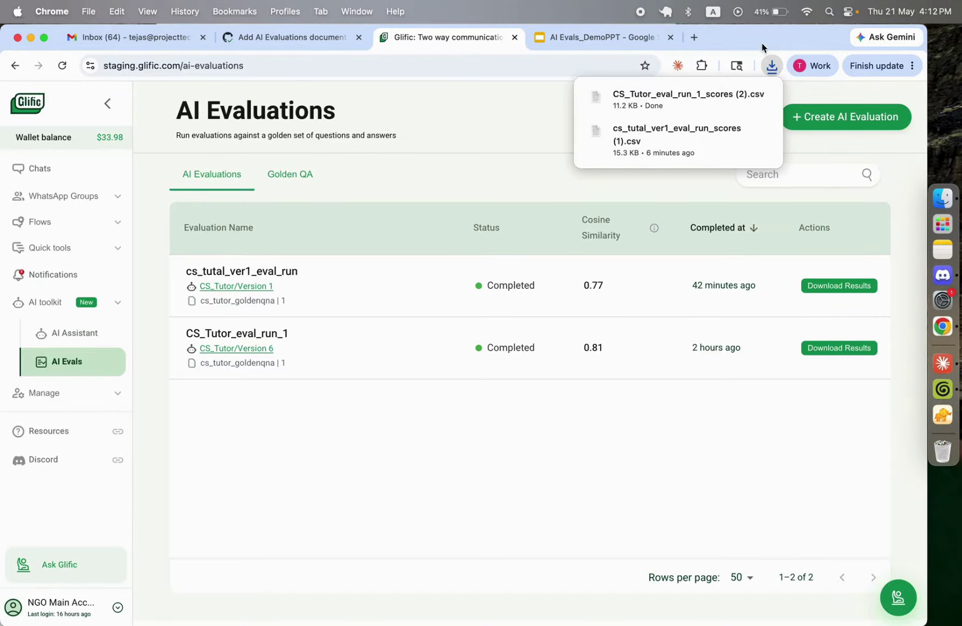
{"action": "left_click", "coordinate": [738, 99]}
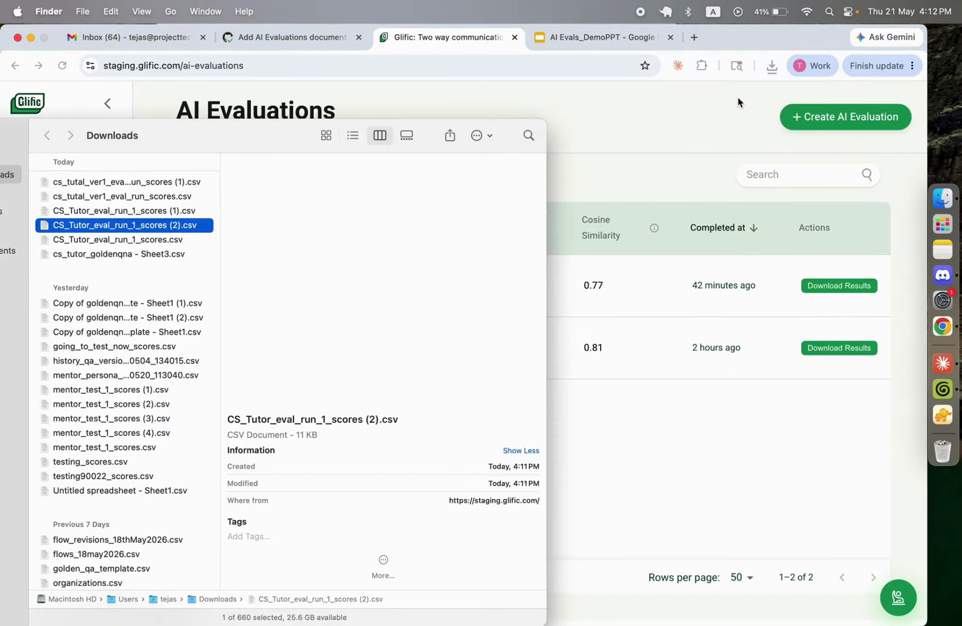
- Open Google Drive in a new browser tab and upload "CS_Tutor_eval_run_1_scores (2).csv" from Downloads to My Drive
{"action": "left_click", "coordinate": [694, 36]}
{"action": "type", "text": "d"}
{"action": "key", "text": "Return"}
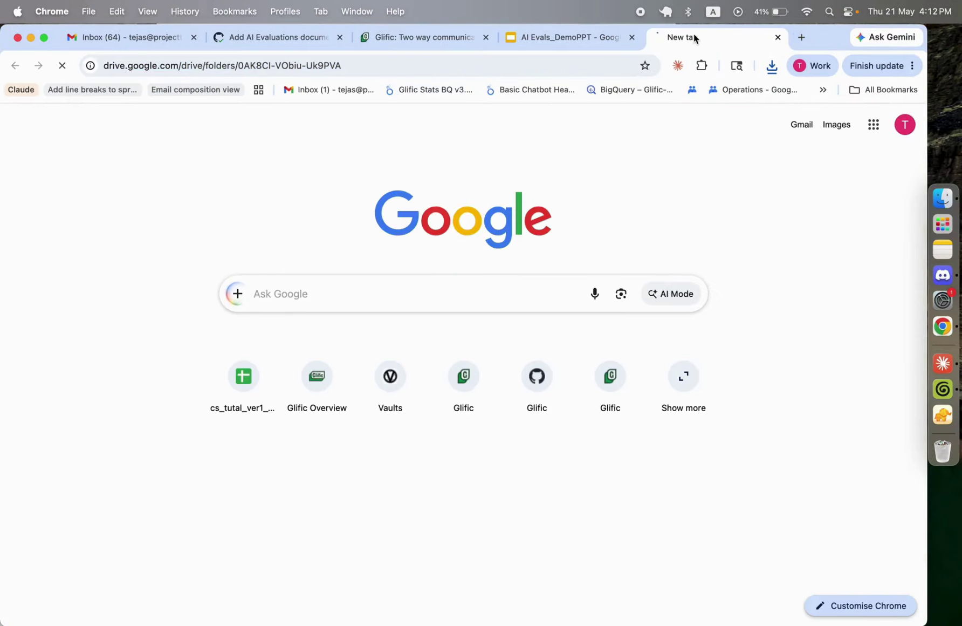
{"action": "left_click", "coordinate": [584, 37]}
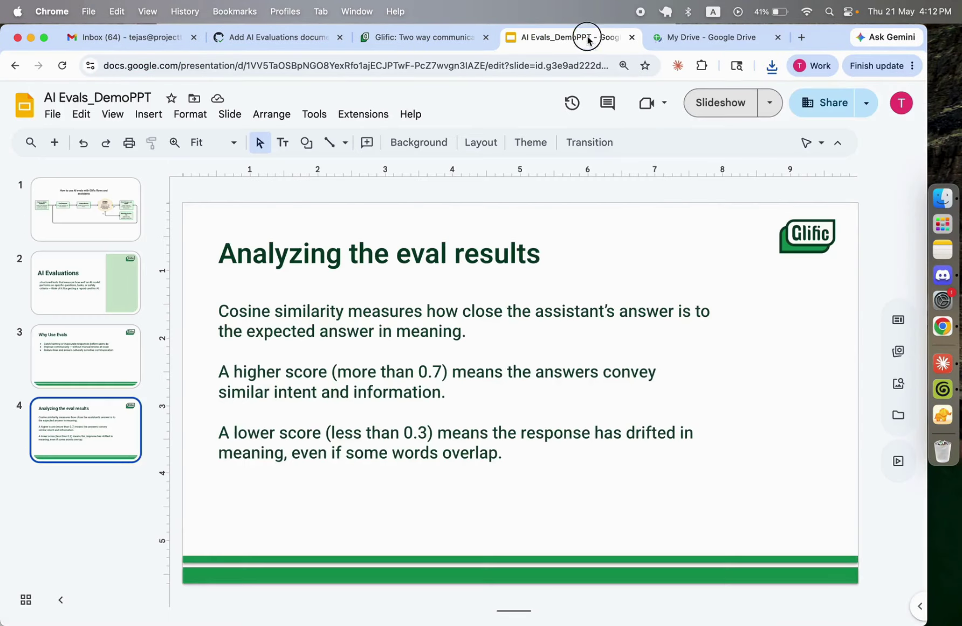
{"action": "left_click", "coordinate": [679, 39]}
{"action": "key", "text": "super+Tab"}
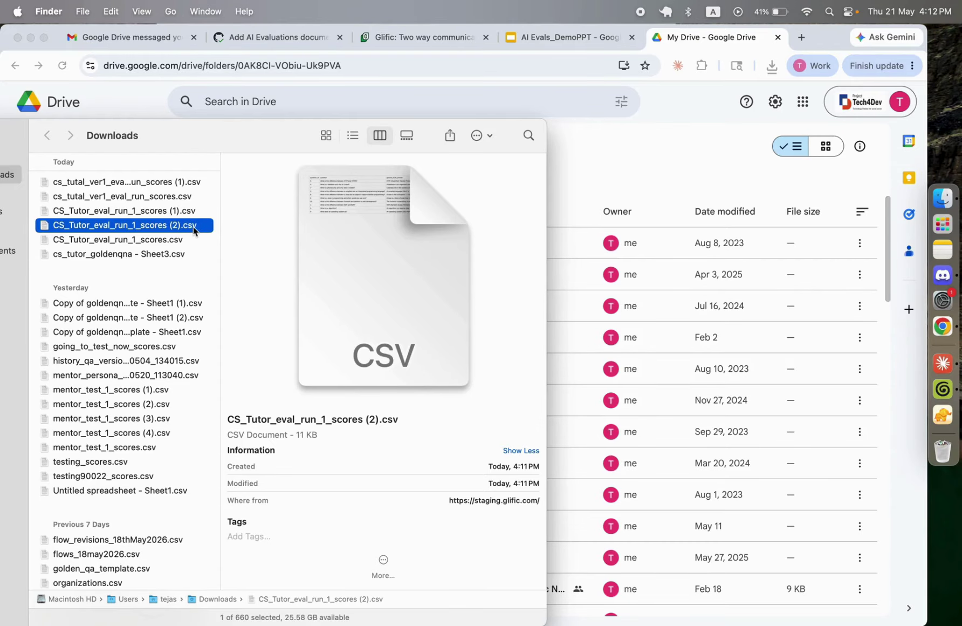
{"action": "left_click_drag", "start_coordinate": [210, 232], "coordinate": [704, 248]}
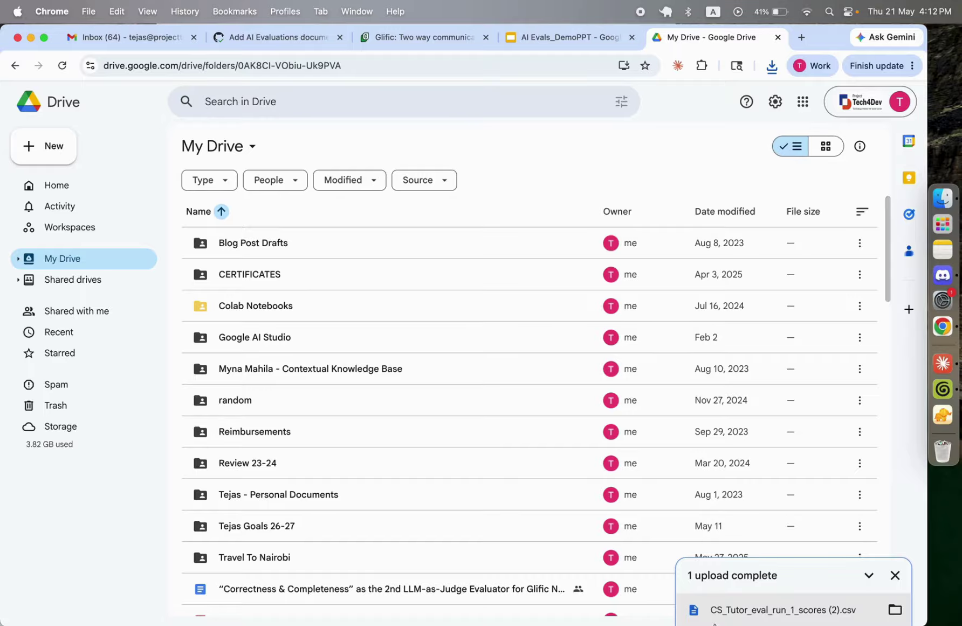
- Preview the uploaded CS_Tutor_eval_run_1_scores (2).csv in Drive and open it with Google Sheets
{"action": "left_click", "coordinate": [766, 611]}
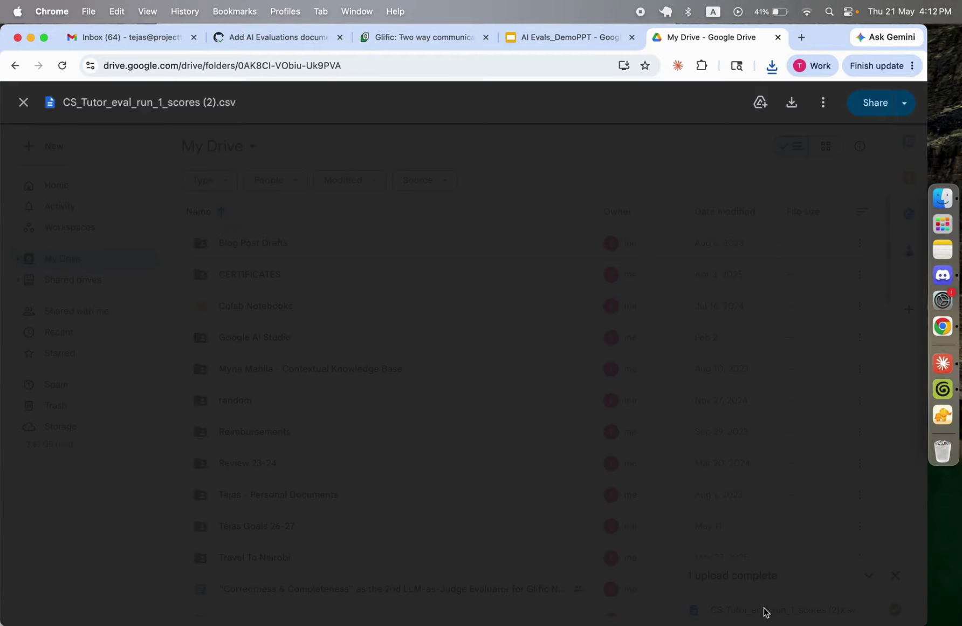
{"action": "left_click", "coordinate": [459, 102]}
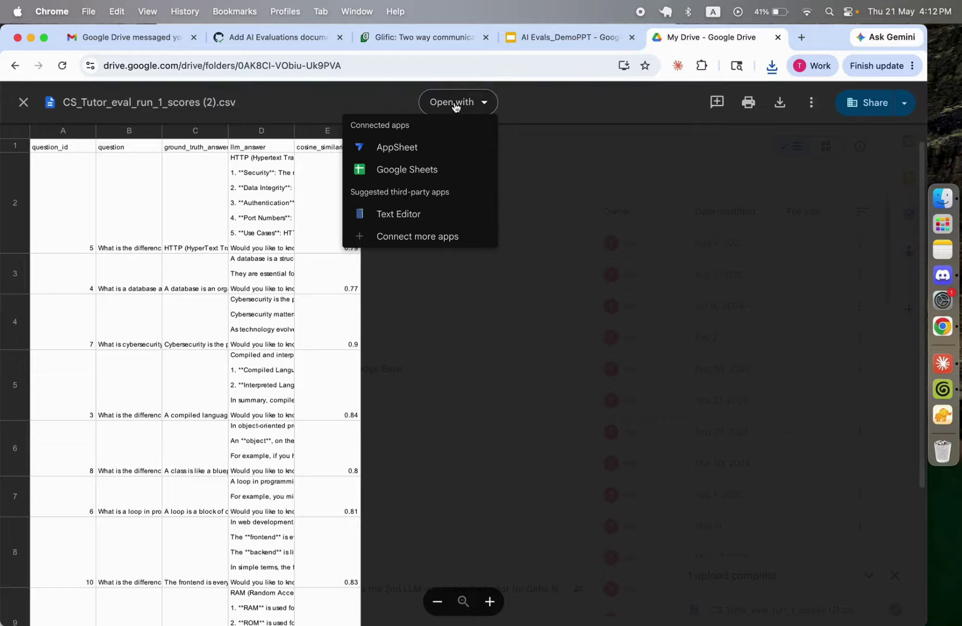
{"action": "left_click", "coordinate": [415, 178]}
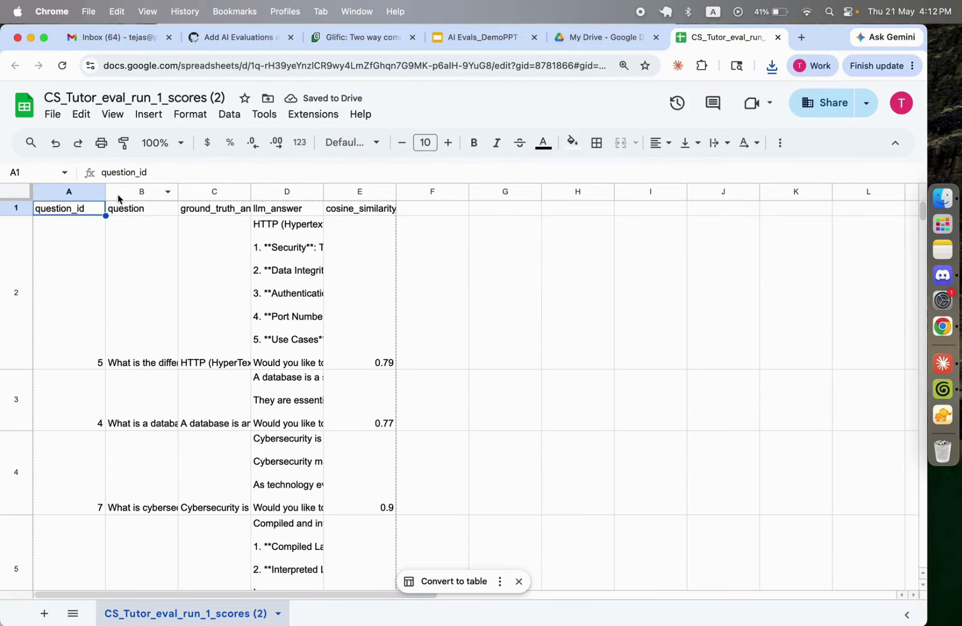
- Widen the llm_answer and cosine_similarity columns of the scores sheet, making cosine_similarity the wider one
{"action": "left_click", "coordinate": [168, 192]}
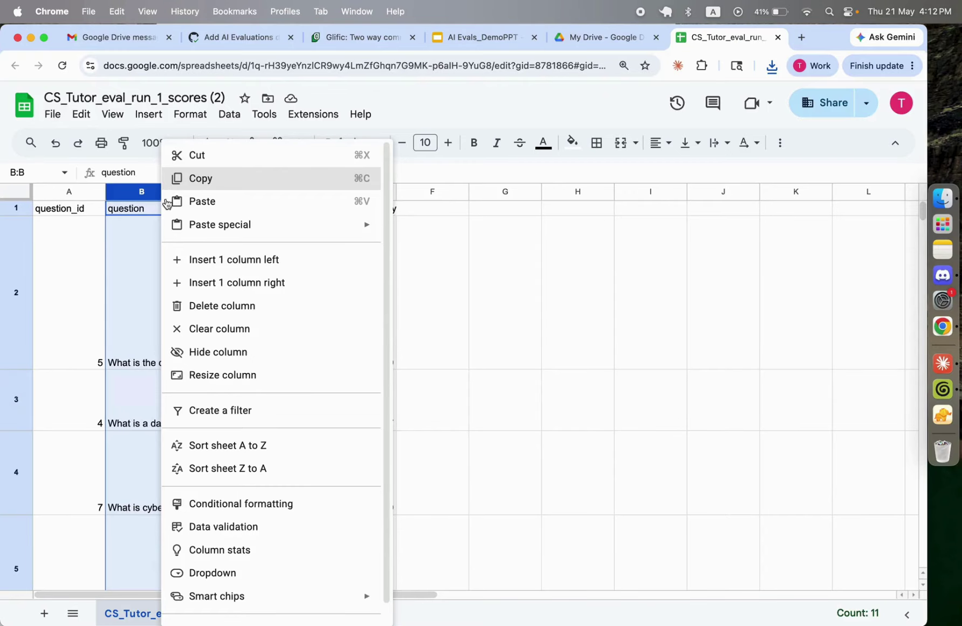
{"action": "left_click", "coordinate": [603, 368]}
{"action": "left_click", "coordinate": [129, 188]}
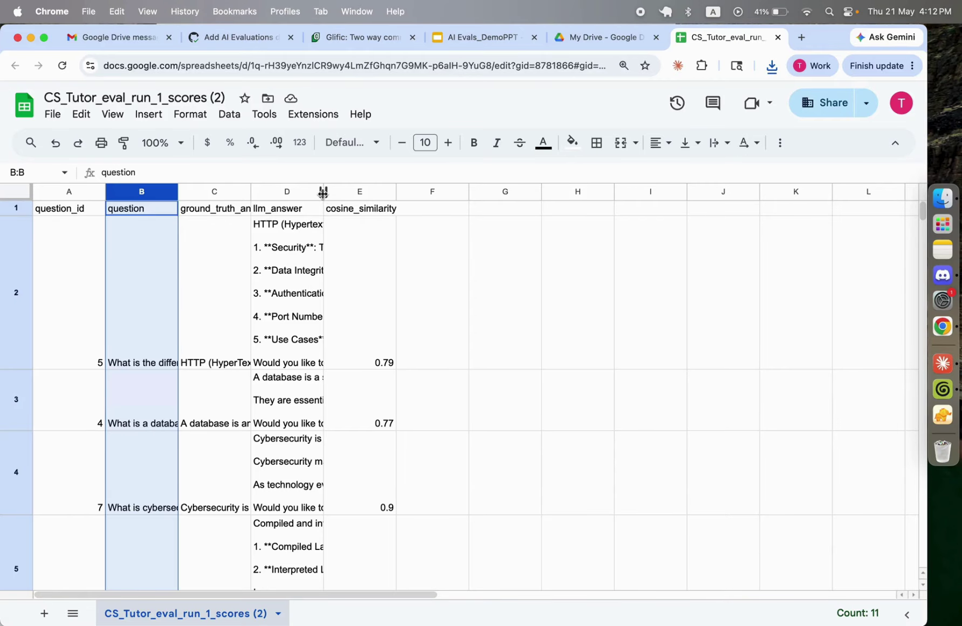
{"action": "left_click_drag", "start_coordinate": [324, 193], "coordinate": [409, 193]}
{"action": "left_click_drag", "start_coordinate": [481, 193], "coordinate": [587, 193]}
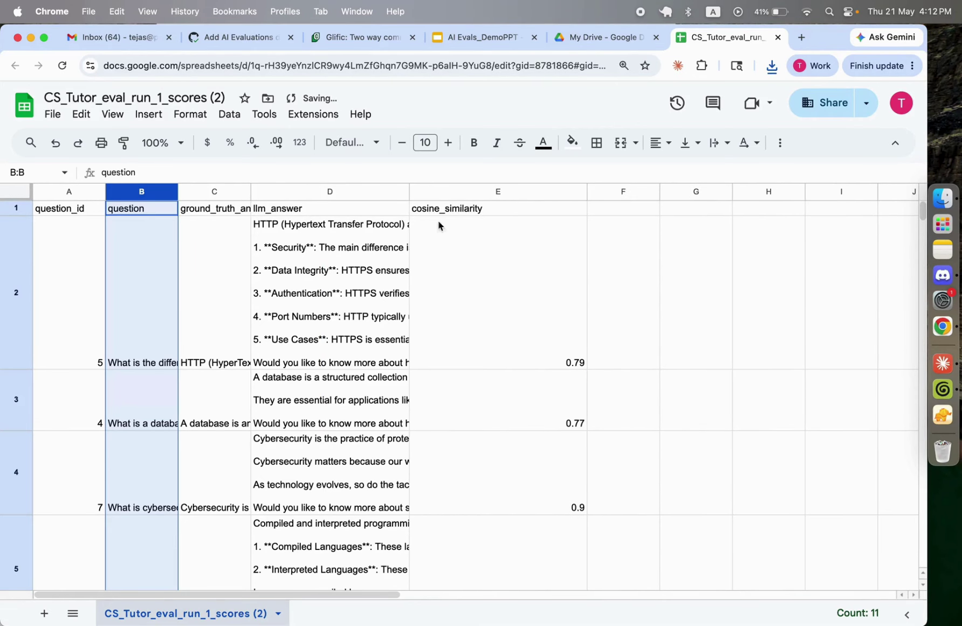
- Examine the question_id column and the result rows down to row 11, finishing on the first question's ID cell
{"action": "left_click", "coordinate": [71, 191]}
{"action": "scroll", "coordinate": [75, 343], "scroll_direction": "down", "scroll_amount": 2}
{"action": "scroll", "coordinate": [75, 345], "scroll_direction": "down", "scroll_amount": 1}
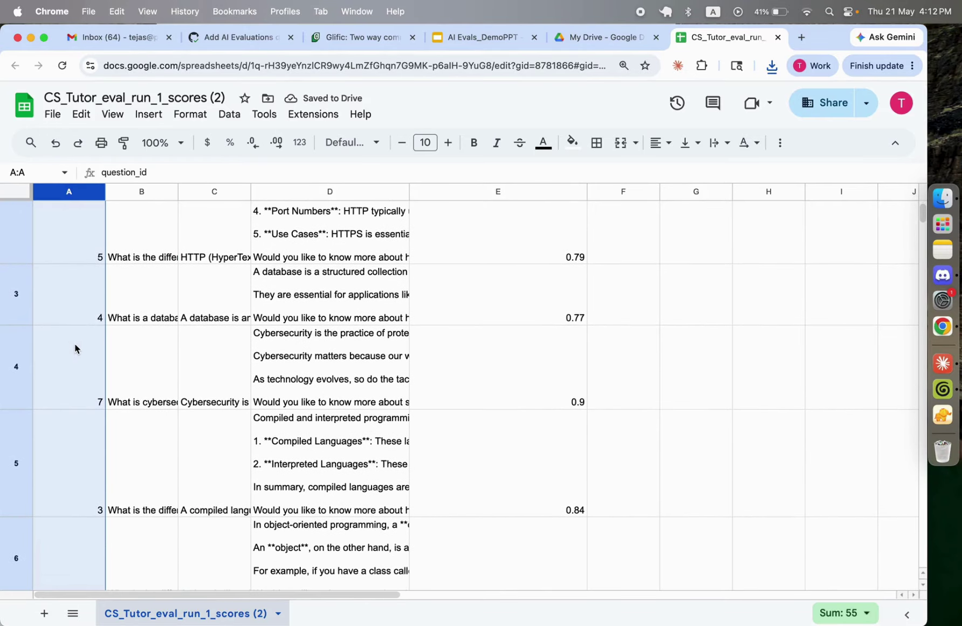
{"action": "scroll", "coordinate": [75, 345], "scroll_direction": "up", "scroll_amount": 2}
{"action": "scroll", "coordinate": [75, 343], "scroll_direction": "up", "scroll_amount": 2}
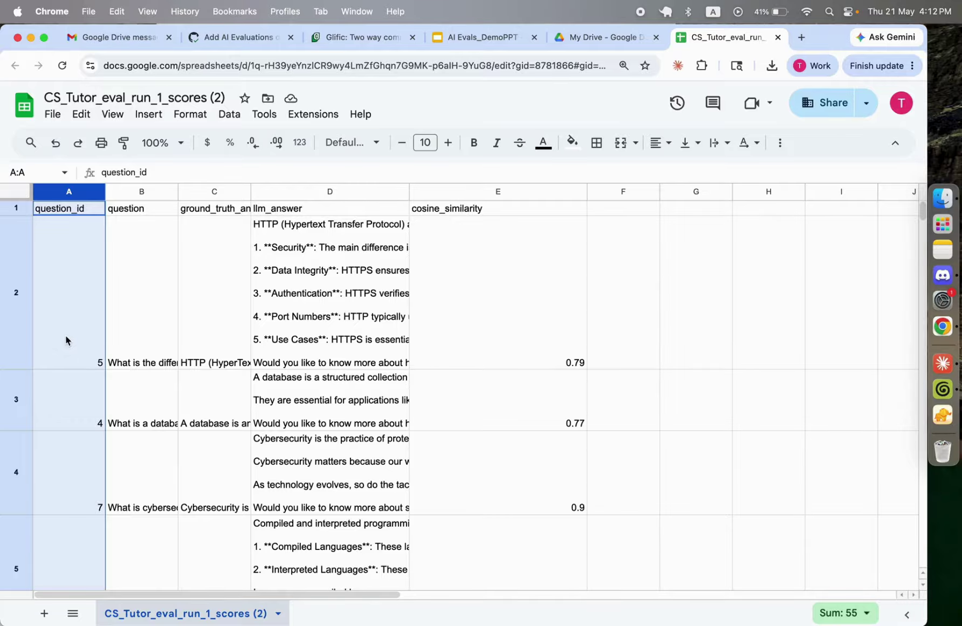
{"action": "scroll", "coordinate": [65, 335], "scroll_direction": "down", "scroll_amount": 15}
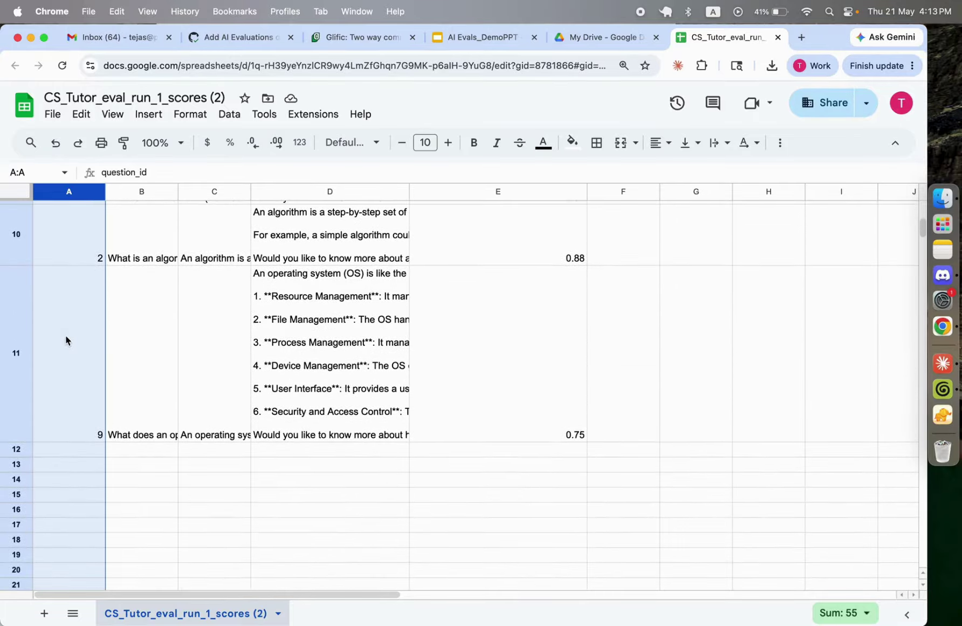
{"action": "scroll", "coordinate": [95, 343], "scroll_direction": "up", "scroll_amount": 15}
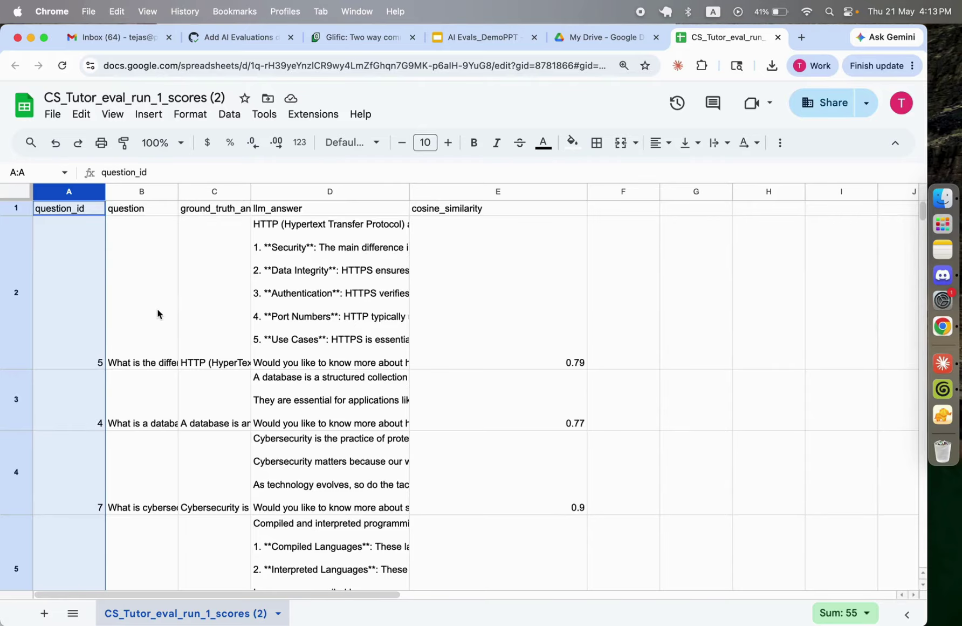
{"action": "left_click", "coordinate": [135, 264]}
{"action": "left_click", "coordinate": [78, 279]}
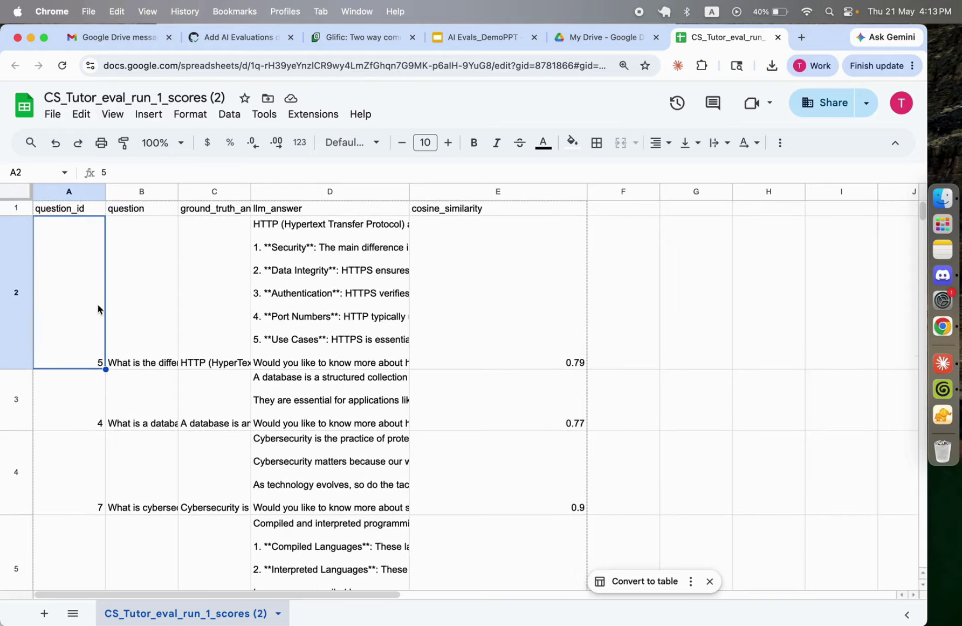
- Sort only the question_id column range from A to Z, treating the first row as a header, and check the reordered IDs
{"action": "left_click", "coordinate": [80, 193]}
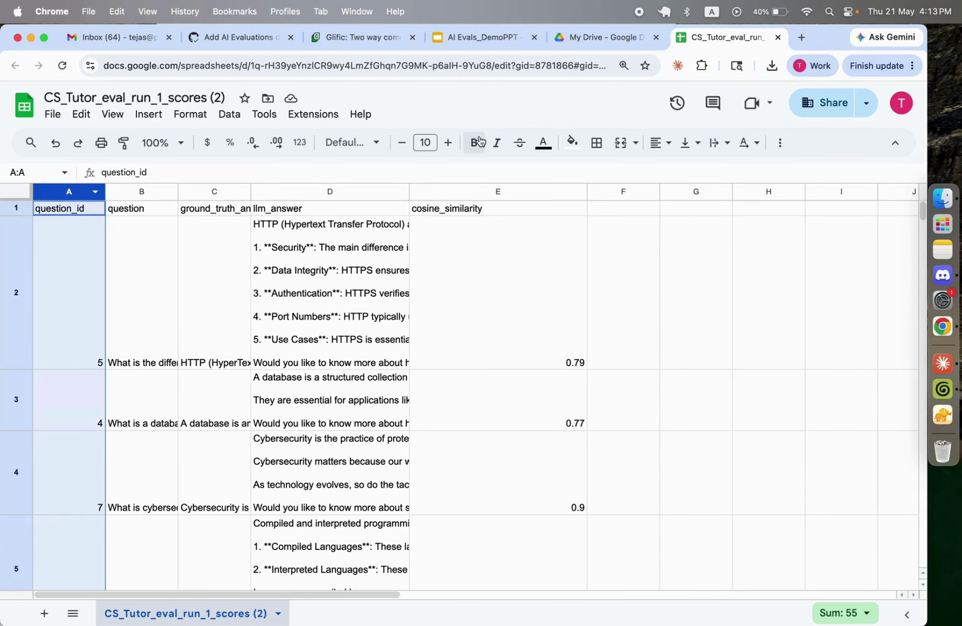
{"action": "left_click", "coordinate": [223, 118]}
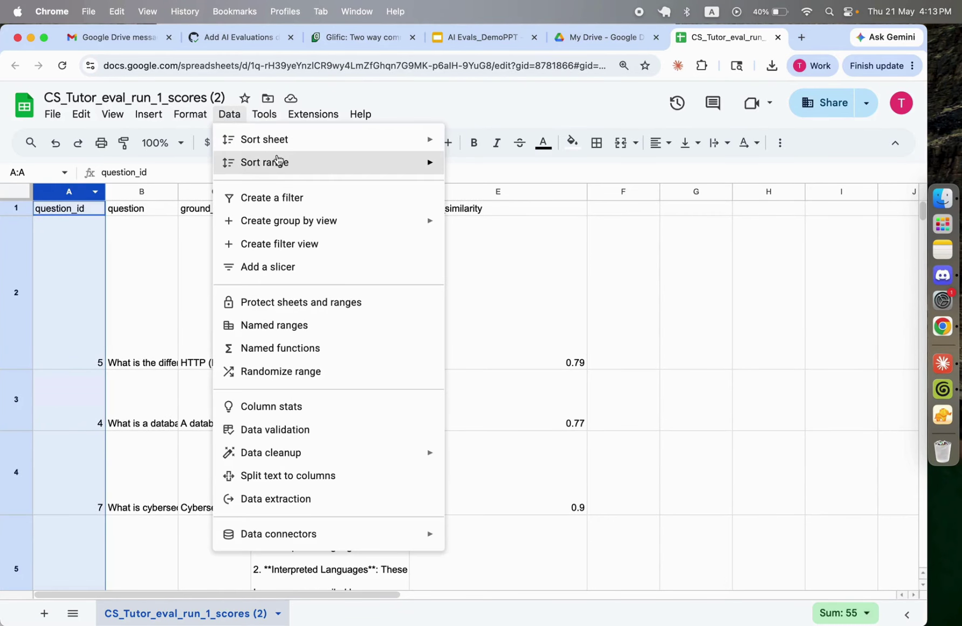
{"action": "mouse_move", "coordinate": [422, 169]}
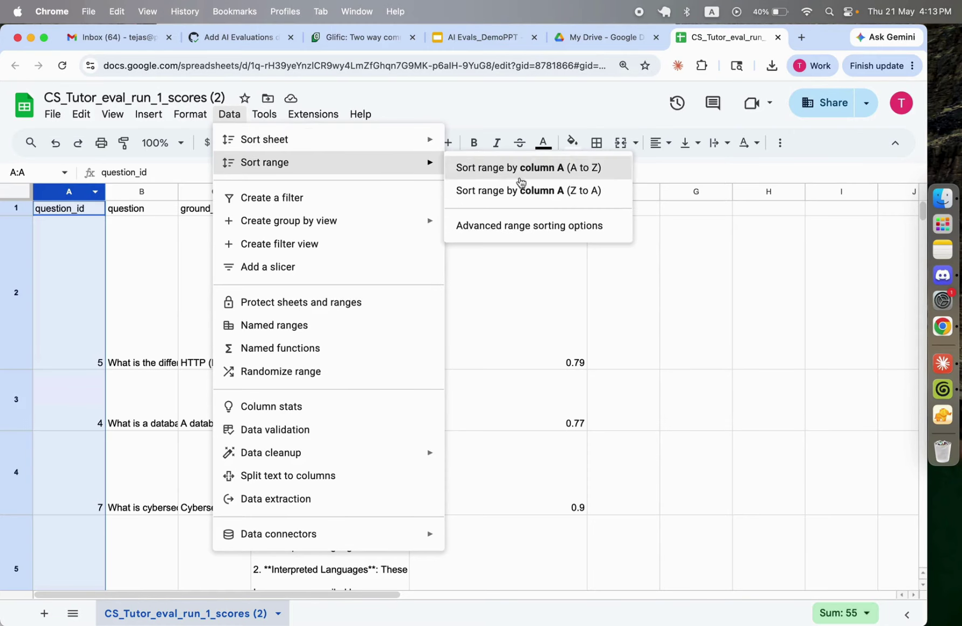
{"action": "left_click", "coordinate": [556, 231]}
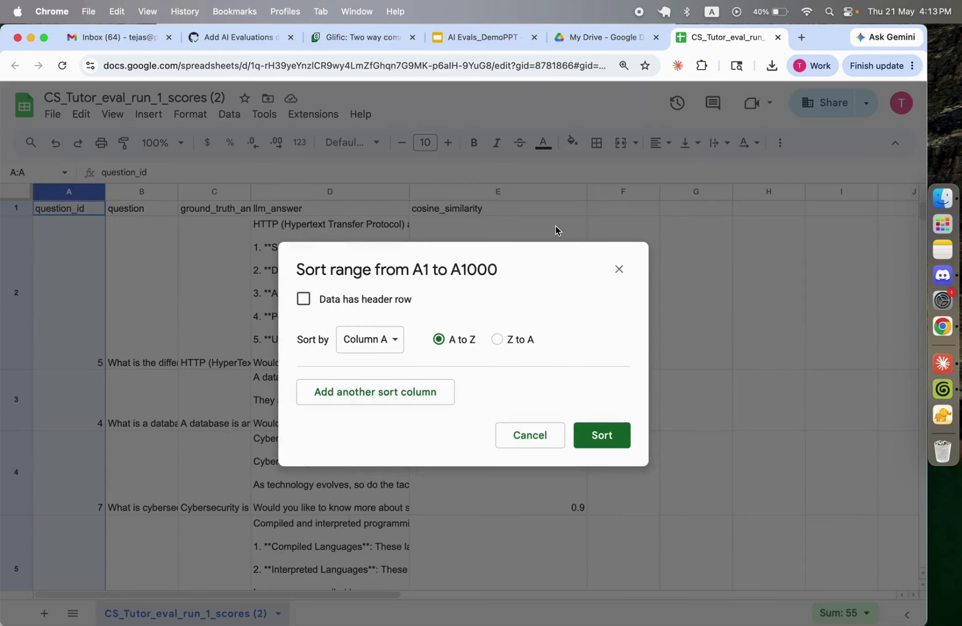
{"action": "left_click", "coordinate": [324, 299]}
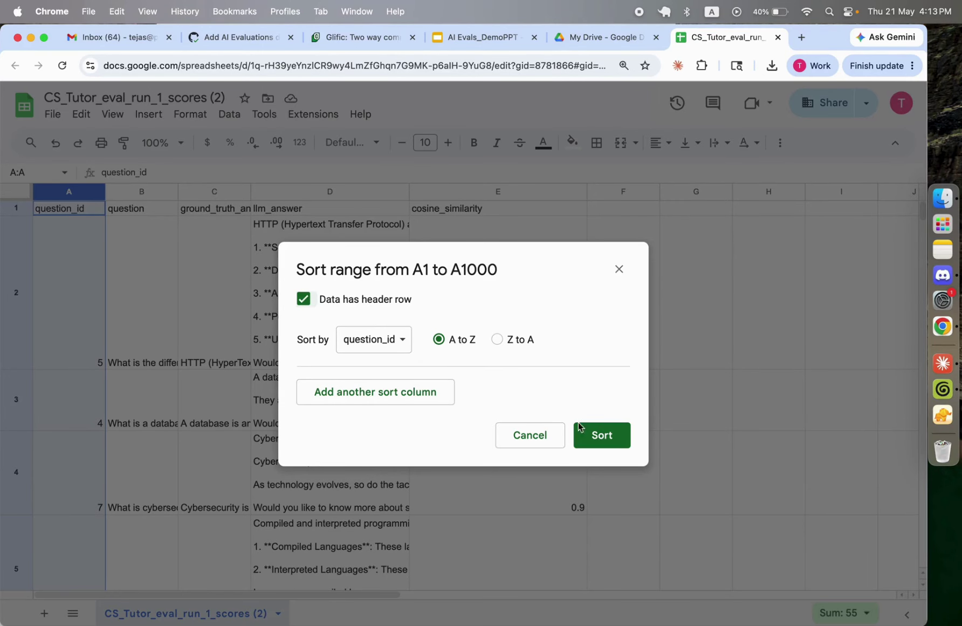
{"action": "left_click", "coordinate": [602, 434]}
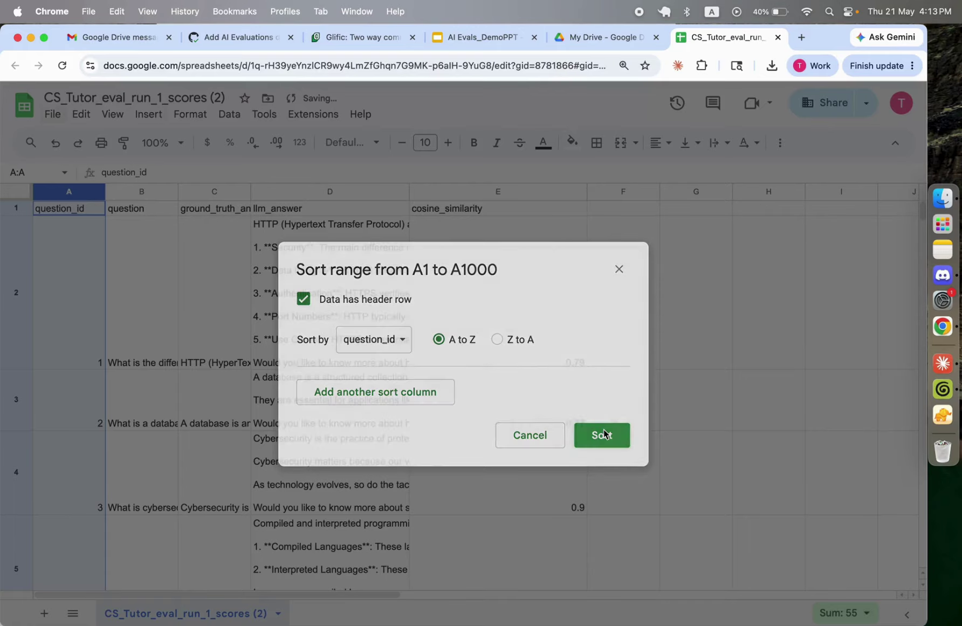
{"action": "scroll", "coordinate": [139, 370], "scroll_direction": "down", "scroll_amount": 5}
{"action": "scroll", "coordinate": [139, 372], "scroll_direction": "down", "scroll_amount": 5}
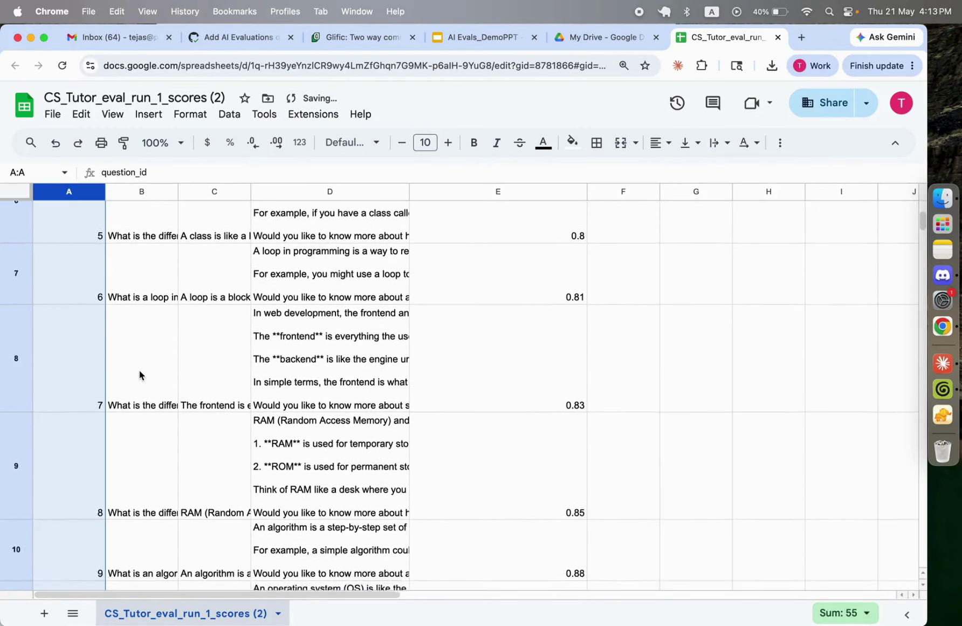
{"action": "scroll", "coordinate": [139, 372], "scroll_direction": "up", "scroll_amount": 10}
{"action": "scroll", "coordinate": [139, 371], "scroll_direction": "up", "scroll_amount": 3}
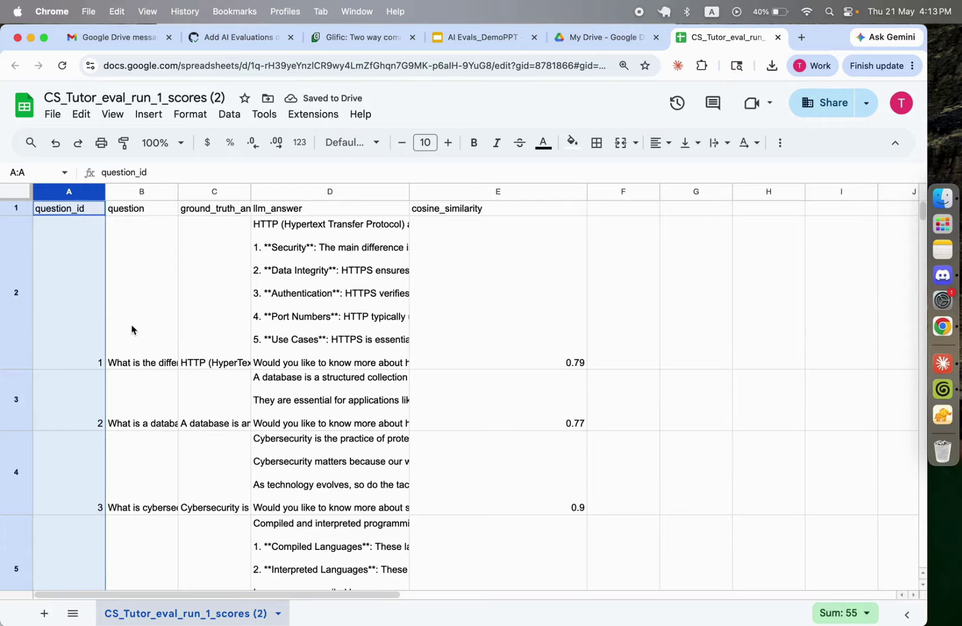
- Wrap the text in the ground_truth_answer column of the scores sheet
{"action": "left_click", "coordinate": [134, 315]}
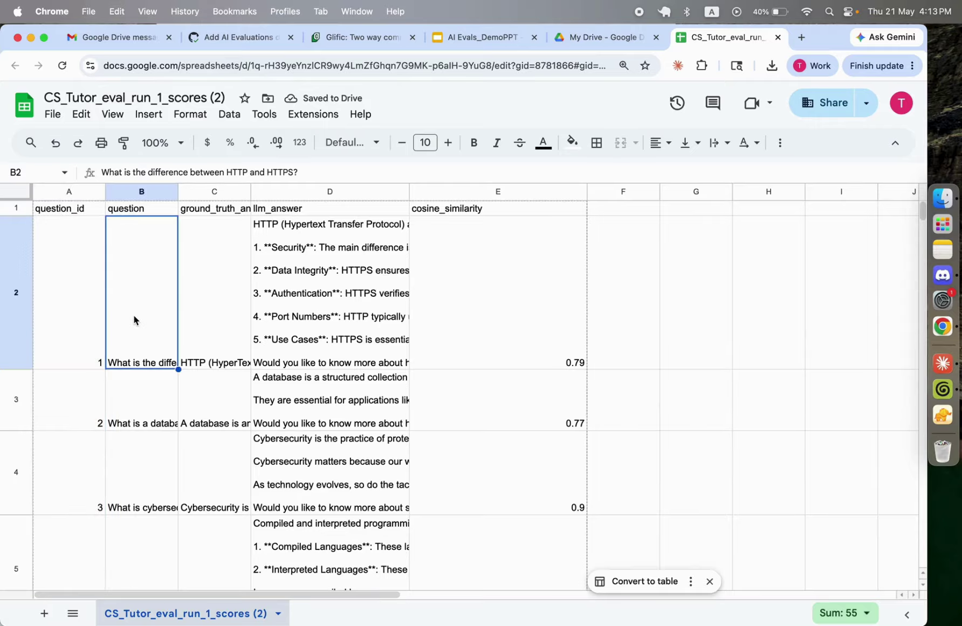
{"action": "left_click", "coordinate": [151, 210]}
{"action": "left_click", "coordinate": [151, 245]}
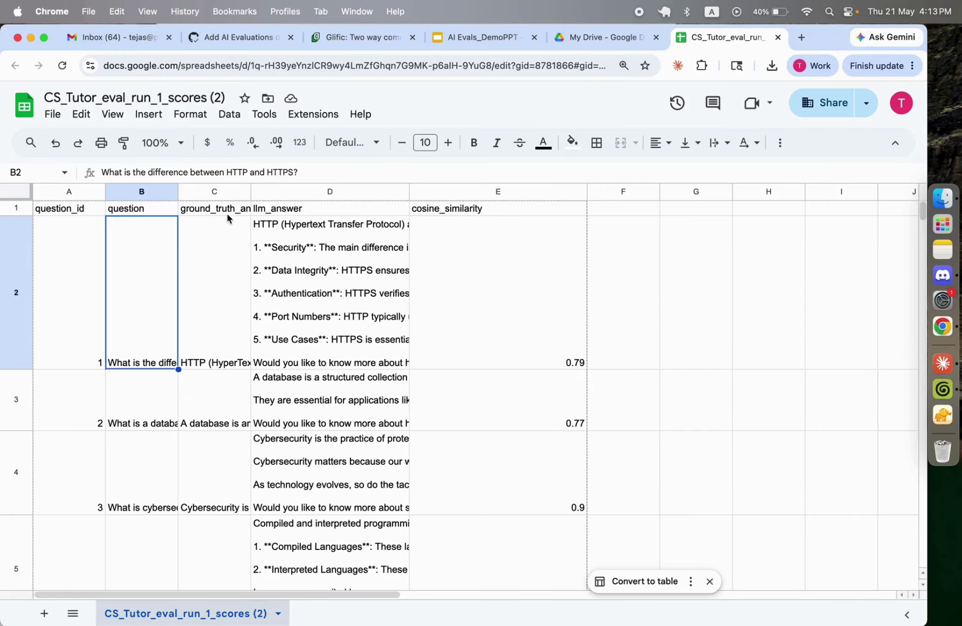
{"action": "left_click", "coordinate": [230, 254]}
{"action": "left_click", "coordinate": [232, 195]}
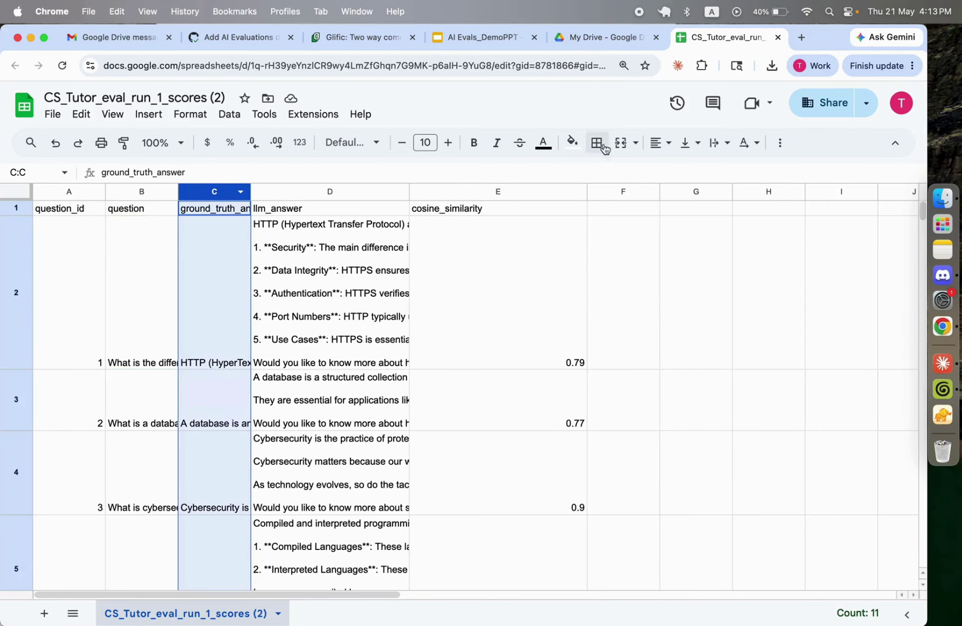
{"action": "left_click", "coordinate": [720, 142]}
{"action": "left_click", "coordinate": [742, 171]}
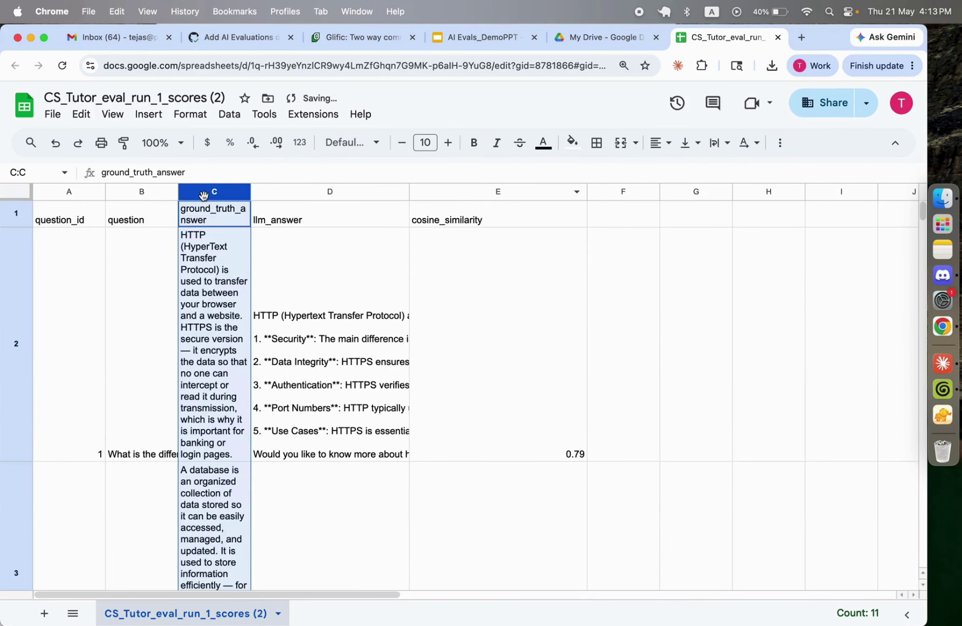
- Widen the ground_truth_answer and llm_answer columns to roughly equal widths
{"action": "left_click_drag", "start_coordinate": [251, 191], "coordinate": [423, 191]}
{"action": "left_click", "coordinate": [524, 264]}
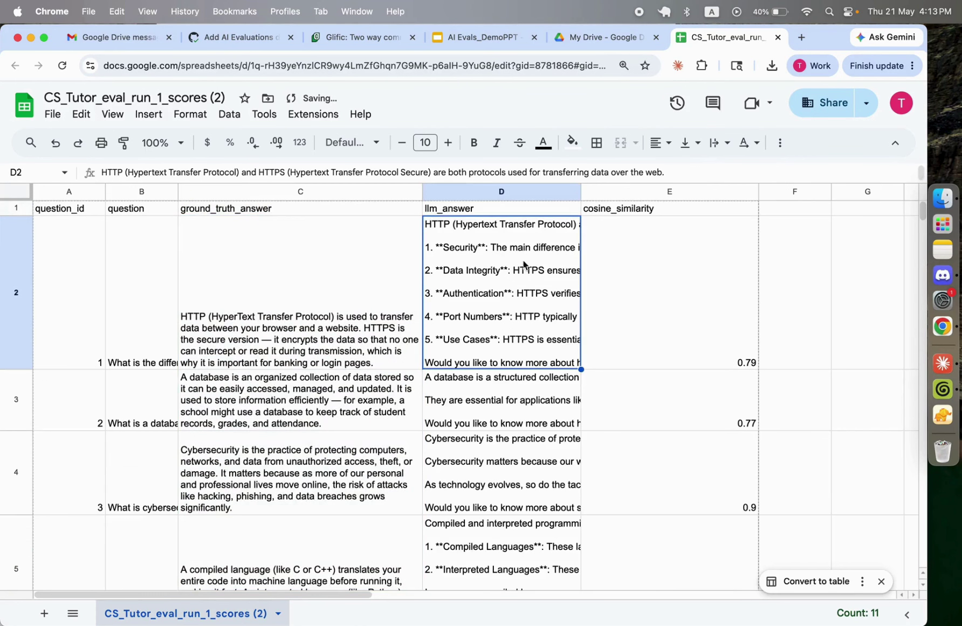
{"action": "left_click_drag", "start_coordinate": [582, 191], "coordinate": [668, 192]}
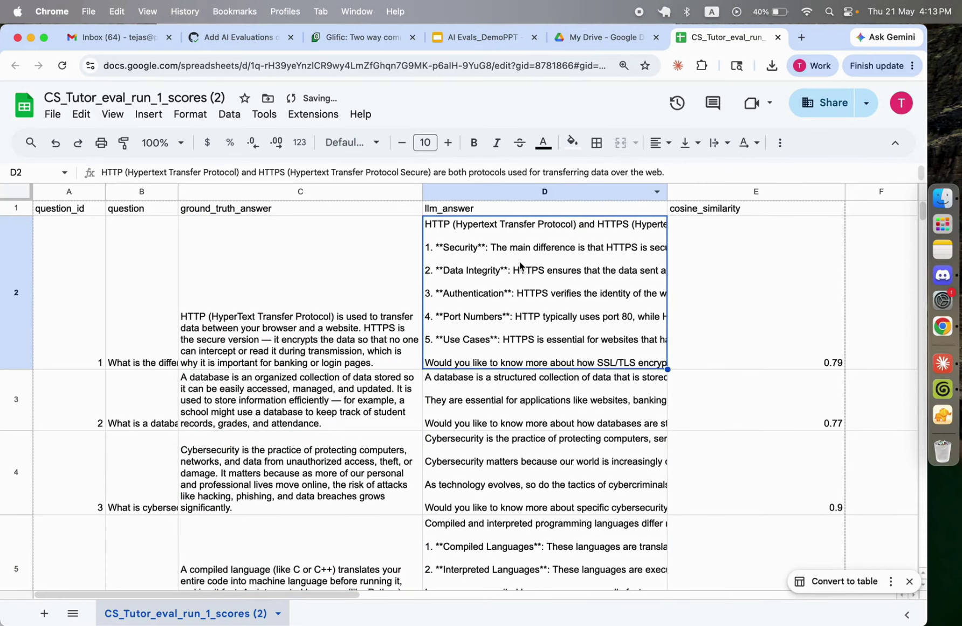
- Compare the ground truth answer, LLM answer and cosine similarity cells of the HTTP and HTTPS question
{"action": "left_click", "coordinate": [348, 288]}
{"action": "left_click", "coordinate": [544, 312]}
{"action": "left_click", "coordinate": [777, 282]}
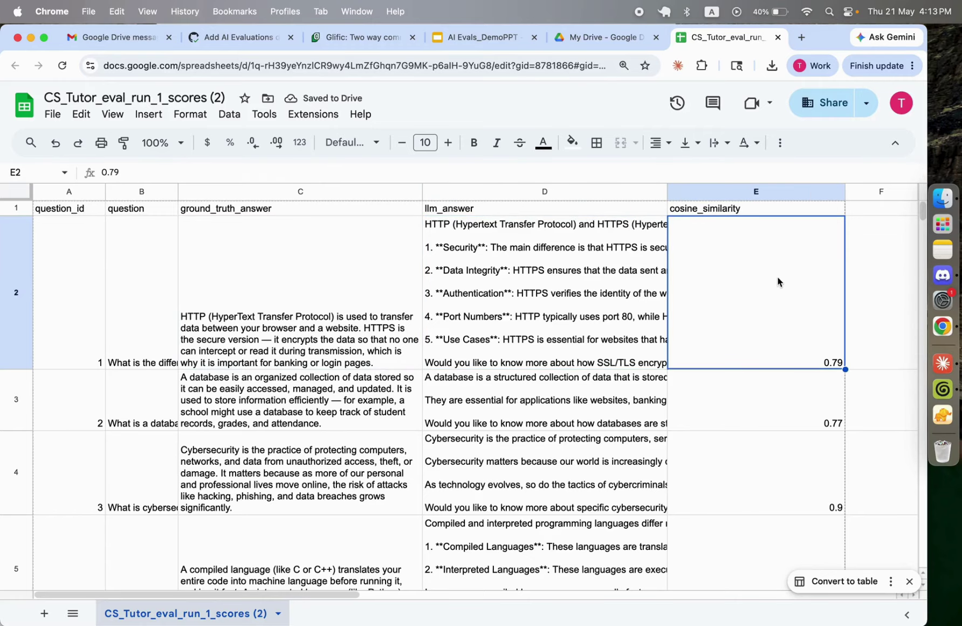
{"action": "left_click", "coordinate": [387, 298]}
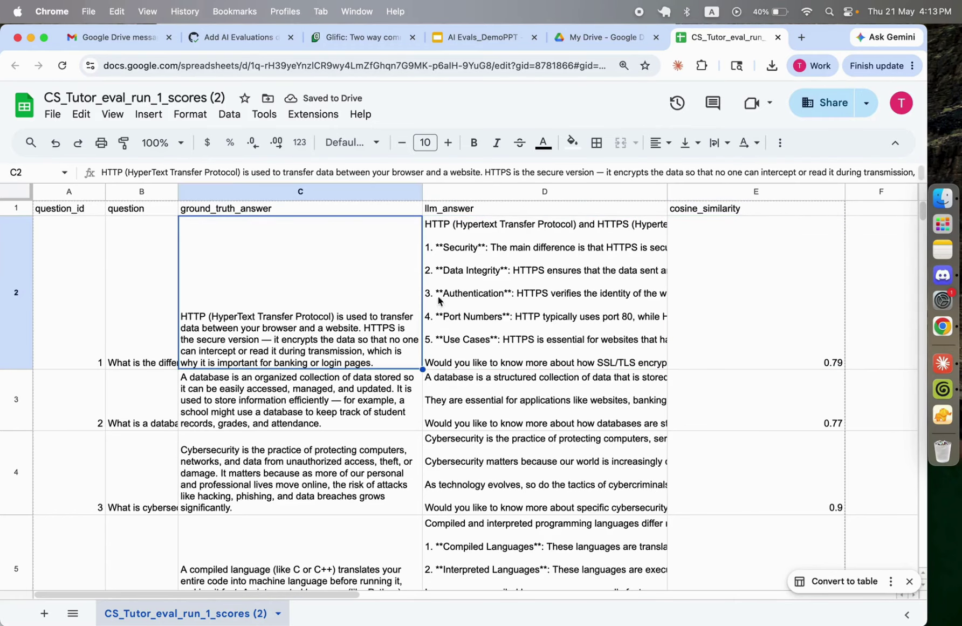
{"action": "left_click", "coordinate": [504, 303]}
{"action": "left_click", "coordinate": [345, 301]}
{"action": "left_click", "coordinate": [506, 304]}
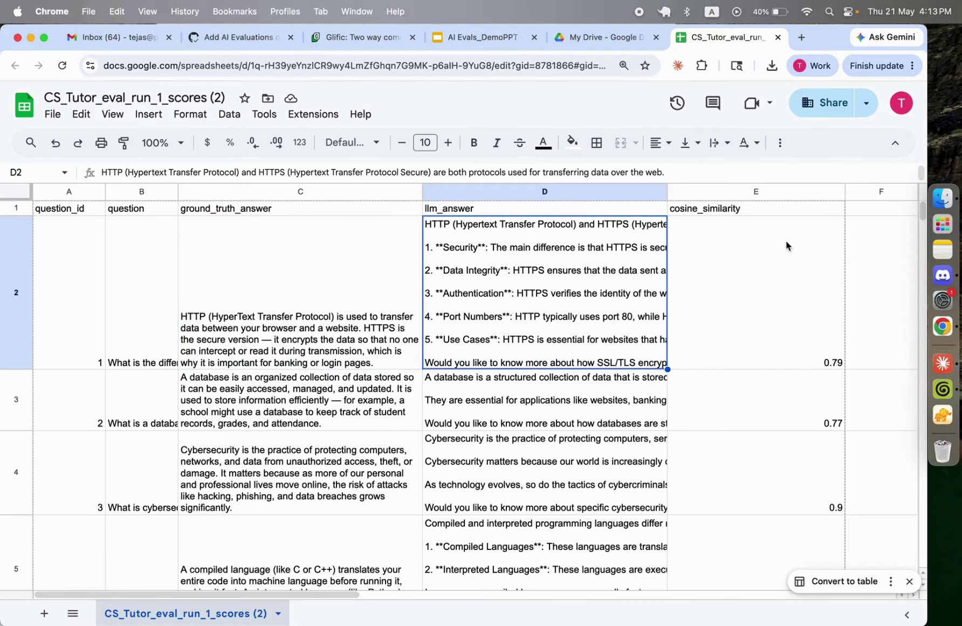
{"action": "left_click", "coordinate": [824, 214]}
{"action": "left_click", "coordinate": [821, 295]}
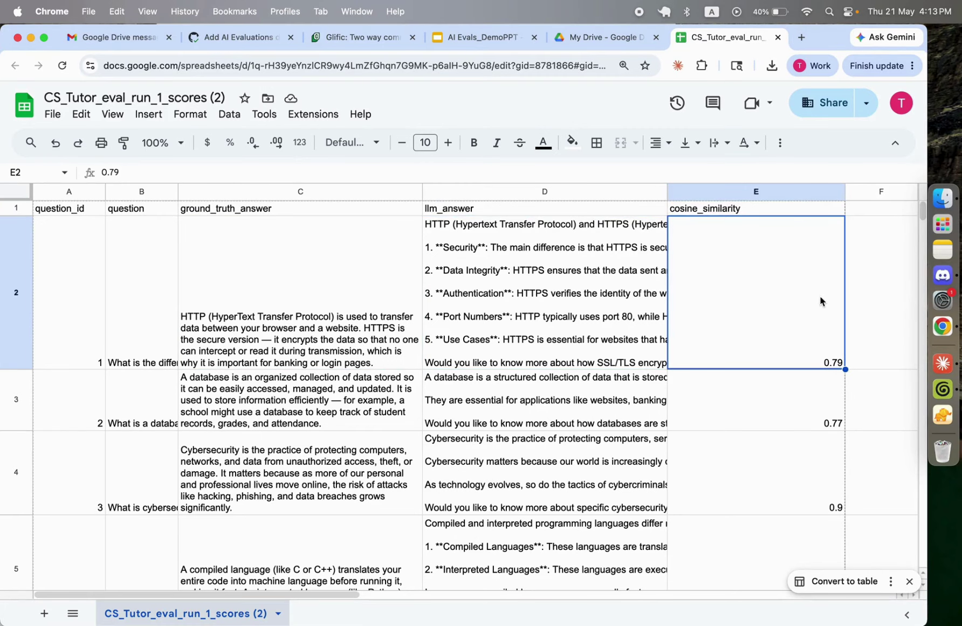
- Review the cosine similarity scores down to row 11 and re-examine the first question's text, answers and score
{"action": "scroll", "coordinate": [737, 335], "scroll_direction": "down", "scroll_amount": 10}
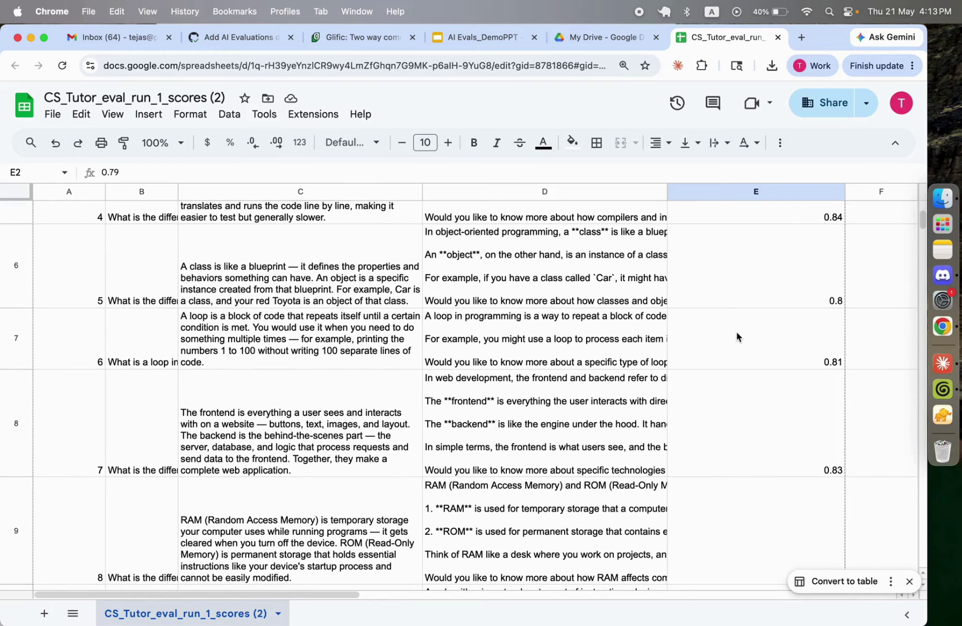
{"action": "scroll", "coordinate": [737, 336], "scroll_direction": "down", "scroll_amount": 2}
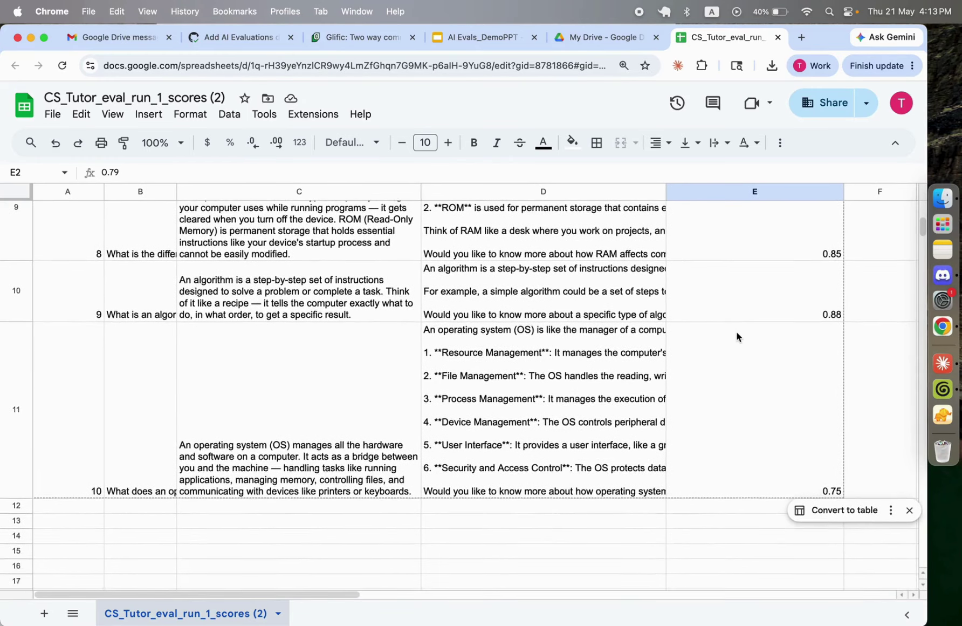
{"action": "scroll", "coordinate": [737, 331], "scroll_direction": "up", "scroll_amount": 10}
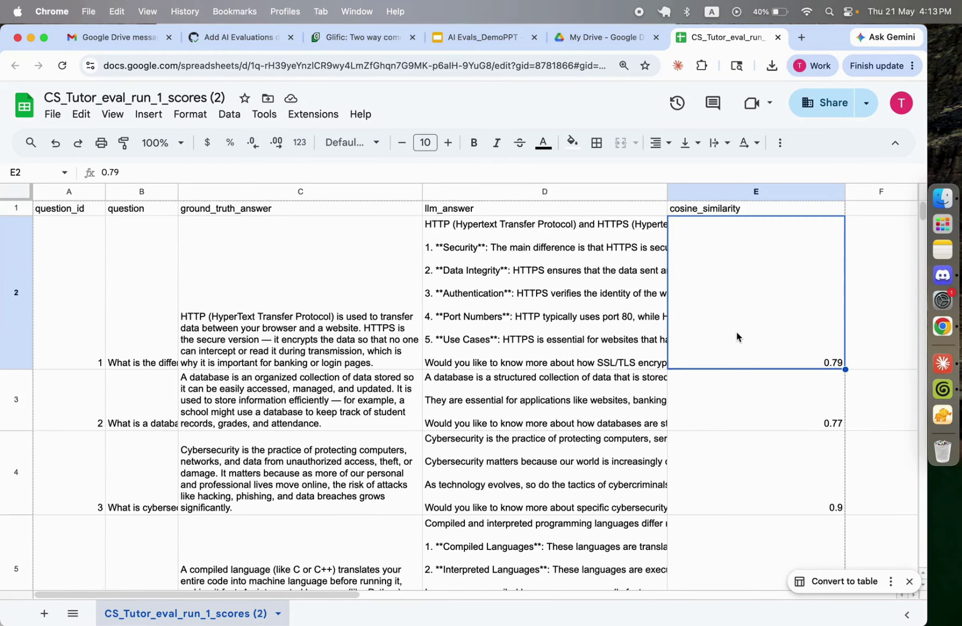
{"action": "left_click", "coordinate": [488, 273]}
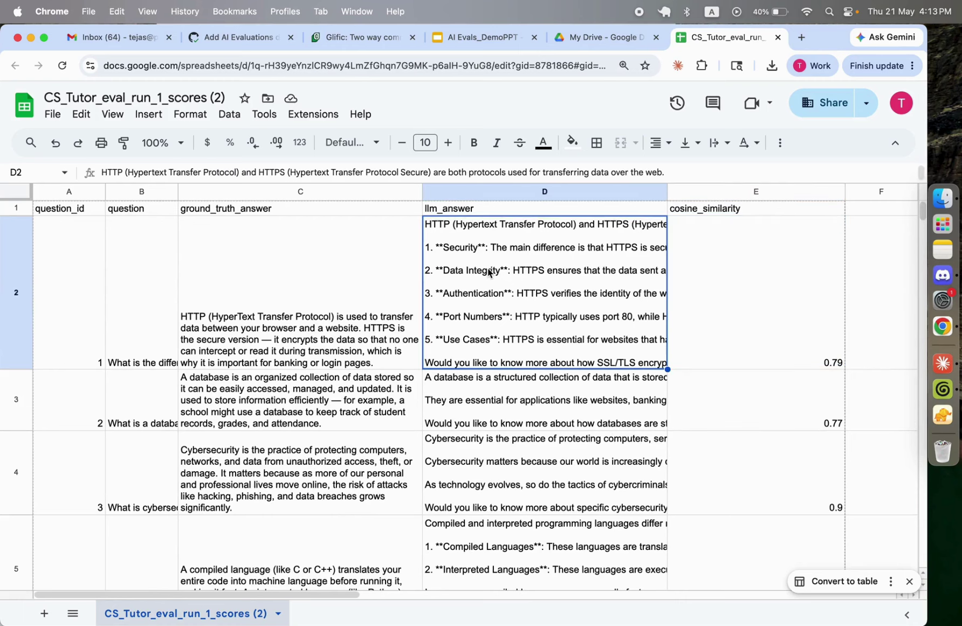
{"action": "left_click", "coordinate": [173, 291]}
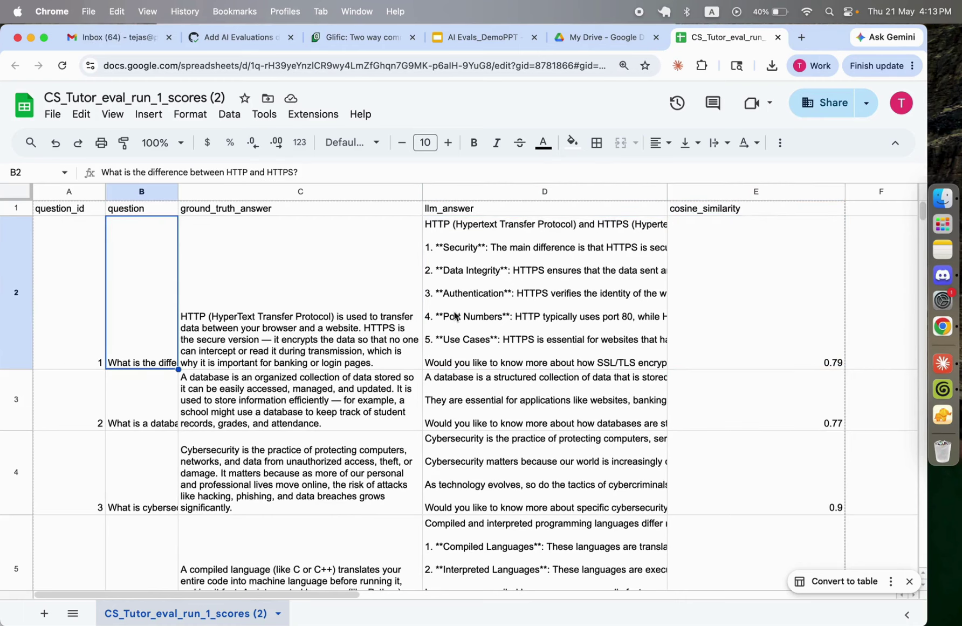
{"action": "left_click", "coordinate": [361, 324]}
{"action": "left_click", "coordinate": [478, 302]}
{"action": "left_click", "coordinate": [358, 288]}
{"action": "left_click", "coordinate": [747, 274]}
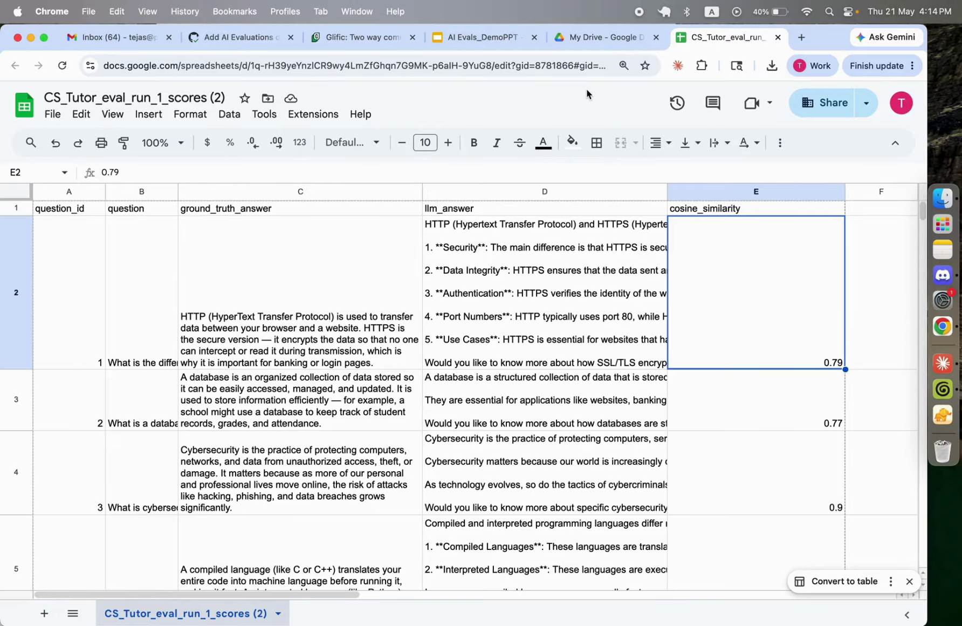
{"action": "scroll", "coordinate": [452, 322], "scroll_direction": "down", "scroll_amount": 1}
{"action": "scroll", "coordinate": [623, 252], "scroll_direction": "up", "scroll_amount": 1}
- Insert a line chart from the question_id and cosine_similarity columns, and remove question_id so that only cosine_similarity is plotted
{"action": "left_click", "coordinate": [750, 190]}
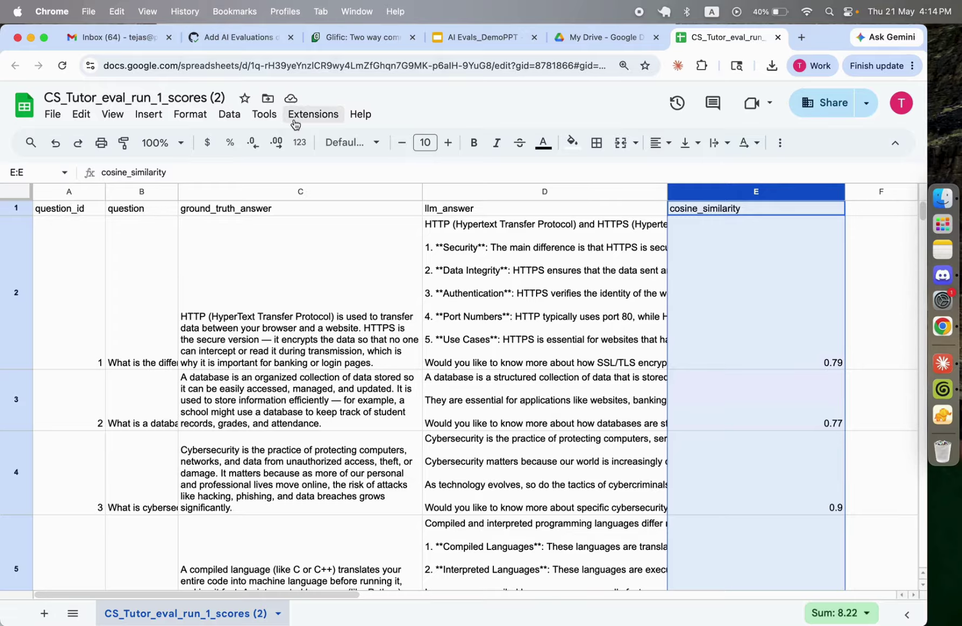
{"action": "left_click", "coordinate": [63, 195], "text": "super"}
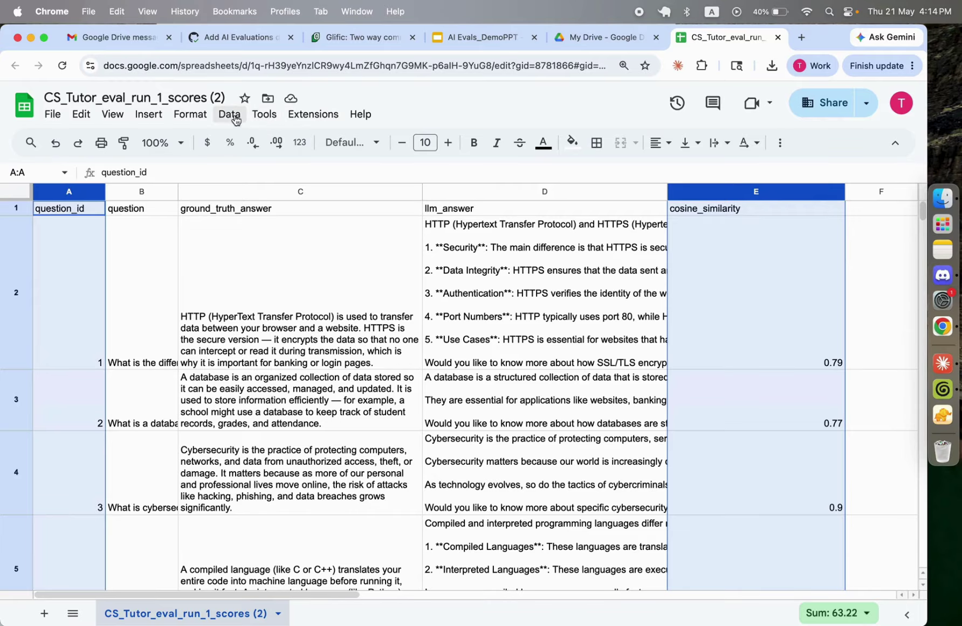
{"action": "left_click", "coordinate": [154, 120]}
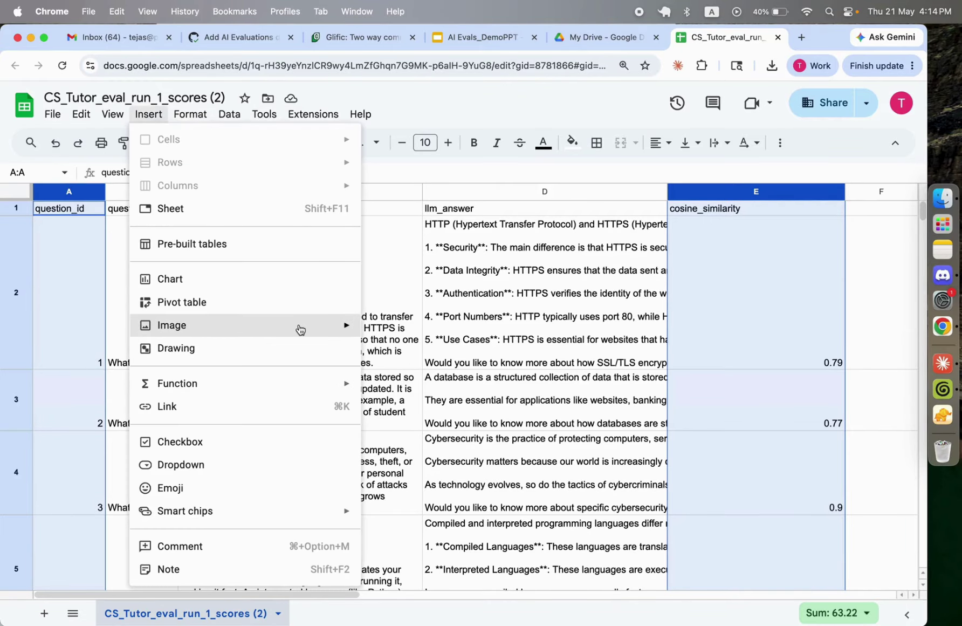
{"action": "mouse_move", "coordinate": [300, 329]}
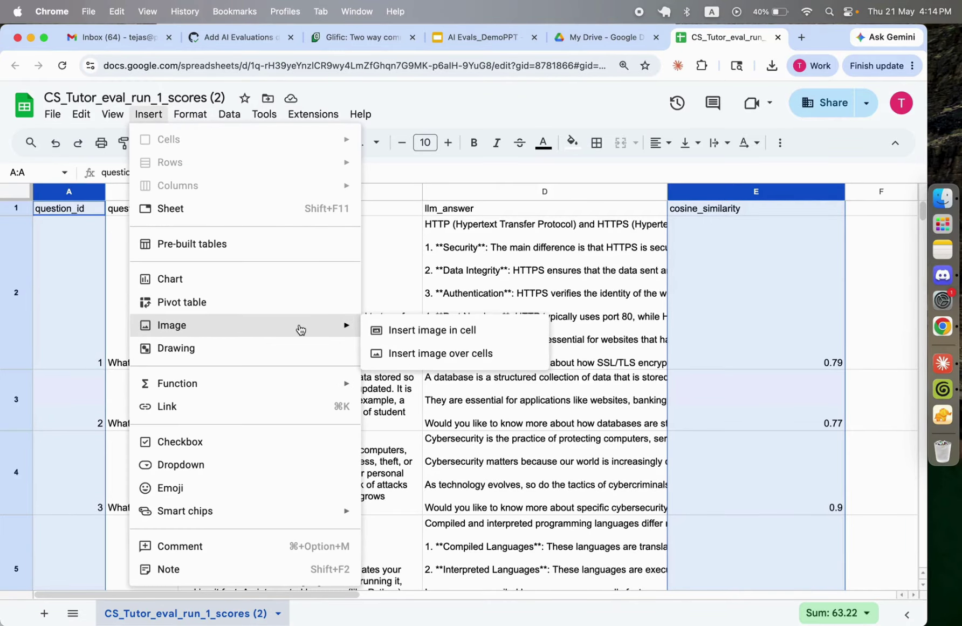
{"action": "left_click", "coordinate": [277, 277]}
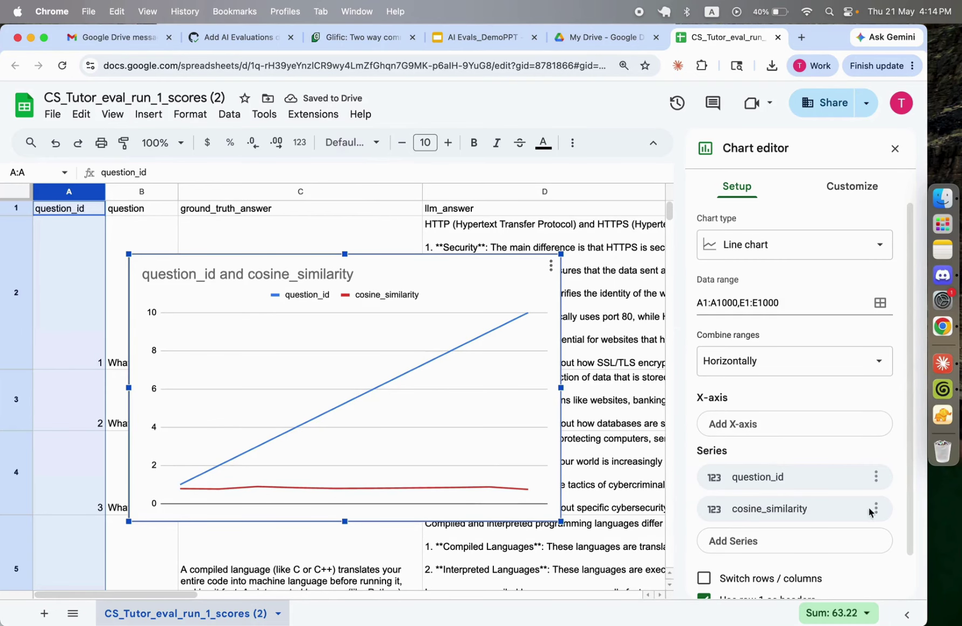
{"action": "left_click", "coordinate": [876, 477]}
{"action": "left_click", "coordinate": [831, 505]}
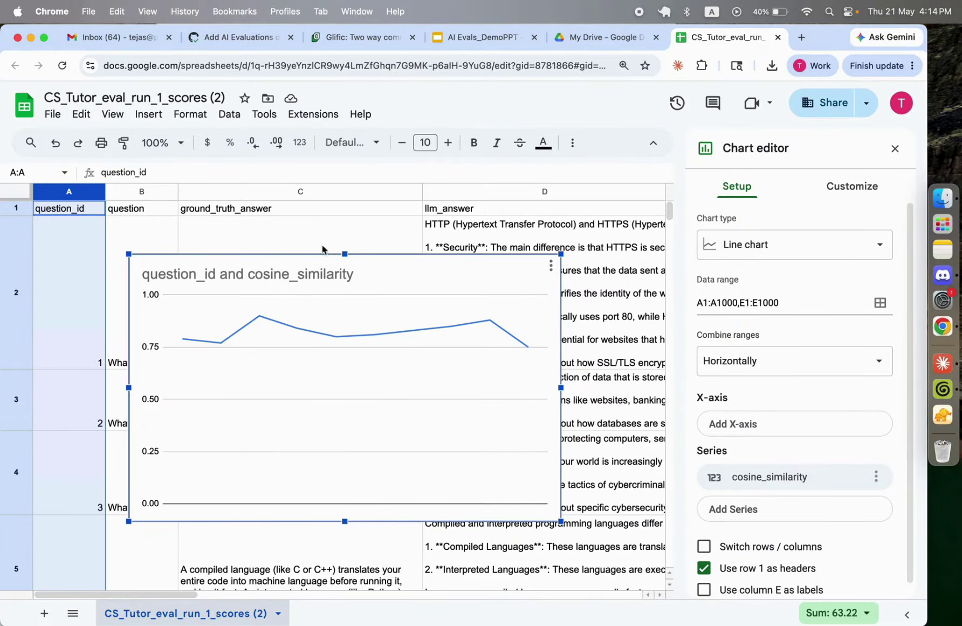
- Return to the Glific AI Evaluations page and download the results of cs_tutal_ver1_eval_run
{"action": "left_click", "coordinate": [362, 39]}
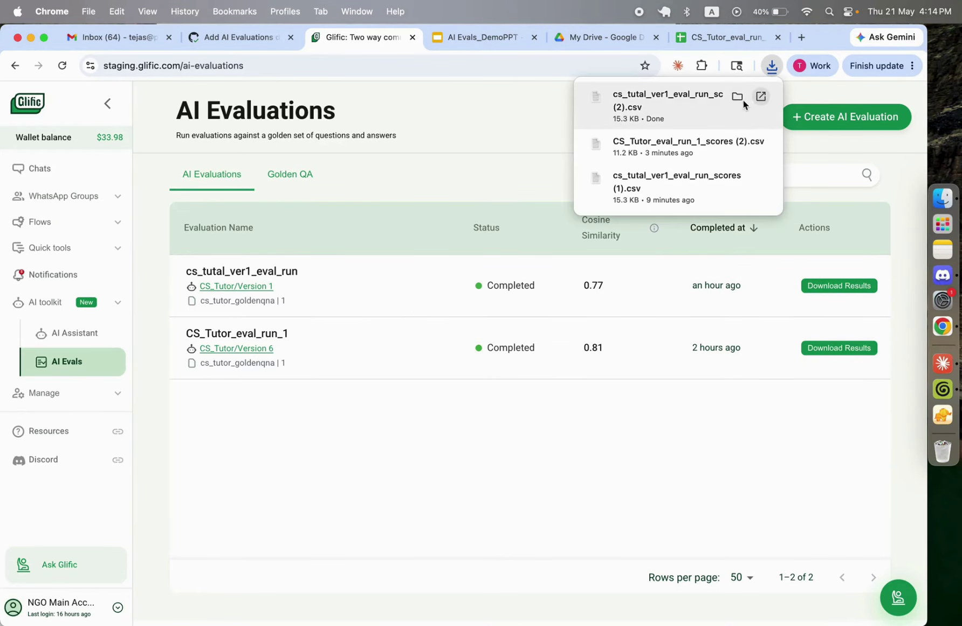
- Open the Google Drive My Drive folder in a new browser tab
{"action": "left_click", "coordinate": [800, 43]}
{"action": "type", "text": "cl"}
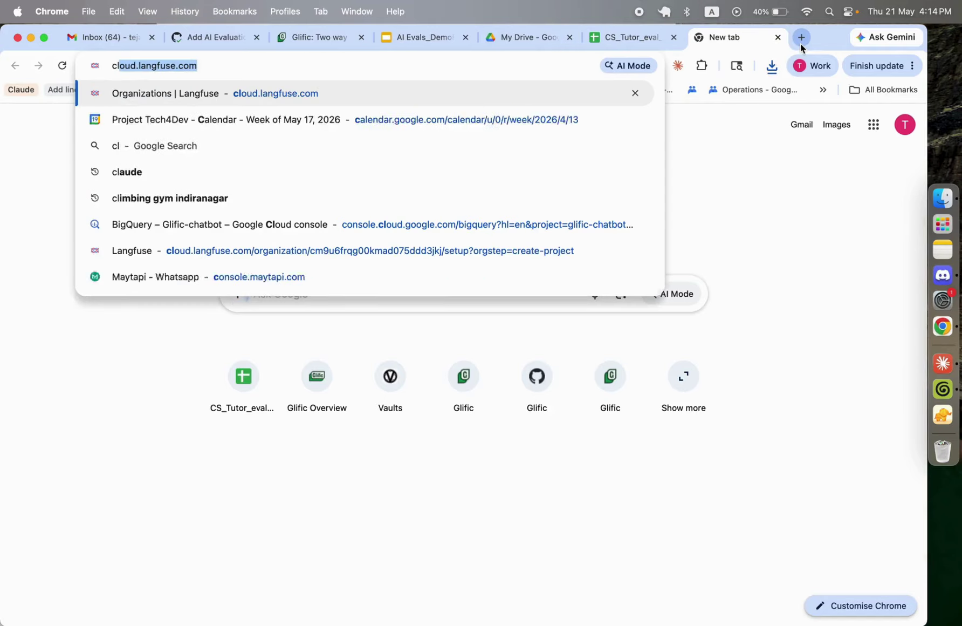
{"action": "key", "text": "BackSpace"}
{"action": "key", "text": "BackSpace"}
{"action": "key", "text": "BackSpace"}
{"action": "type", "text": "g"}
{"action": "key", "text": "BackSpace"}
{"action": "type", "text": "d"}
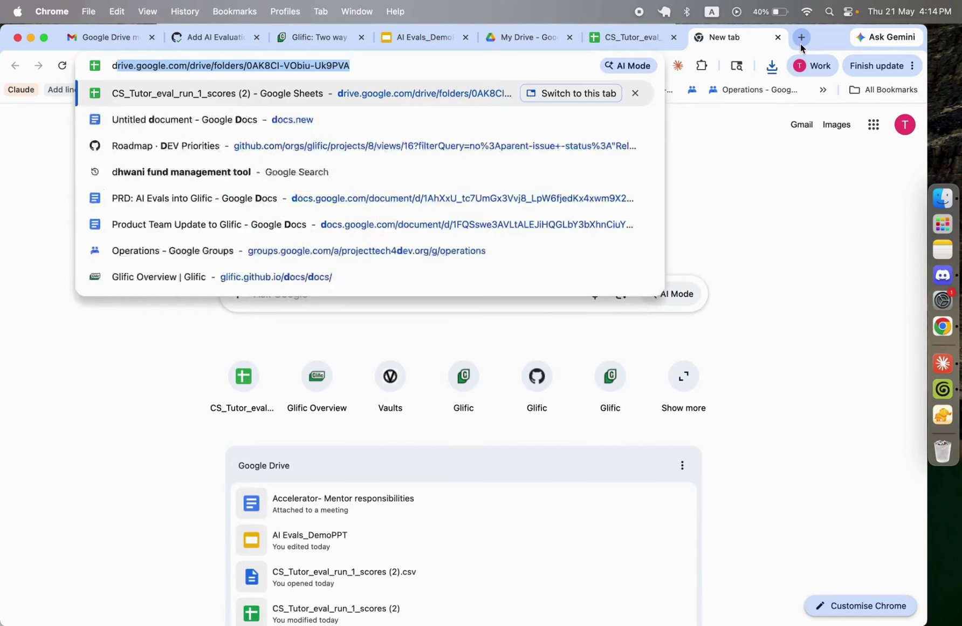
{"action": "key", "text": "Return"}
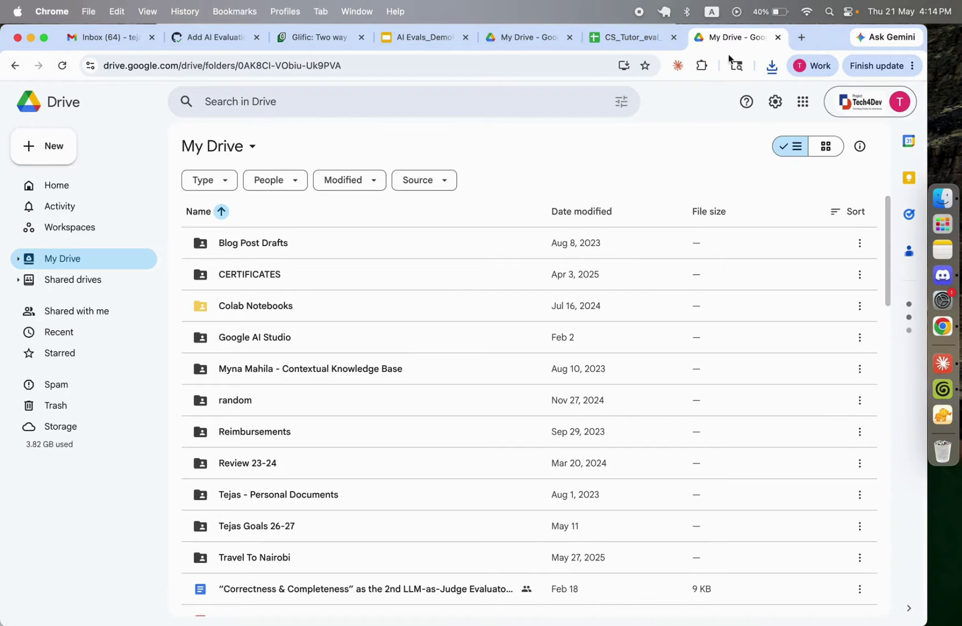
- Upload cs_tutal_ver1_eval_run_scores (2).csv from the Downloads folder to My Drive
{"action": "key", "text": "super+Tab"}
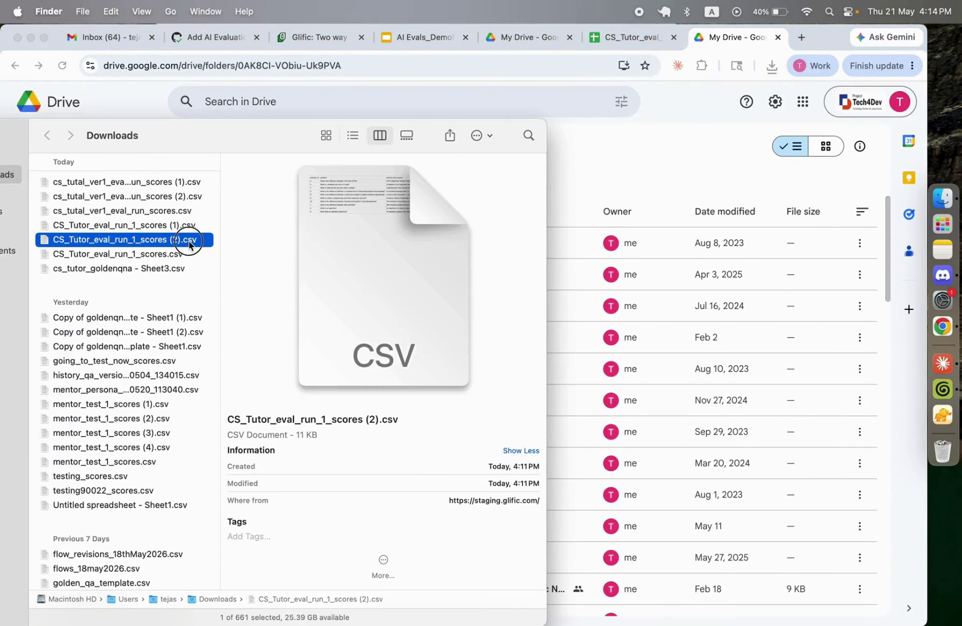
{"action": "left_click", "coordinate": [184, 228]}
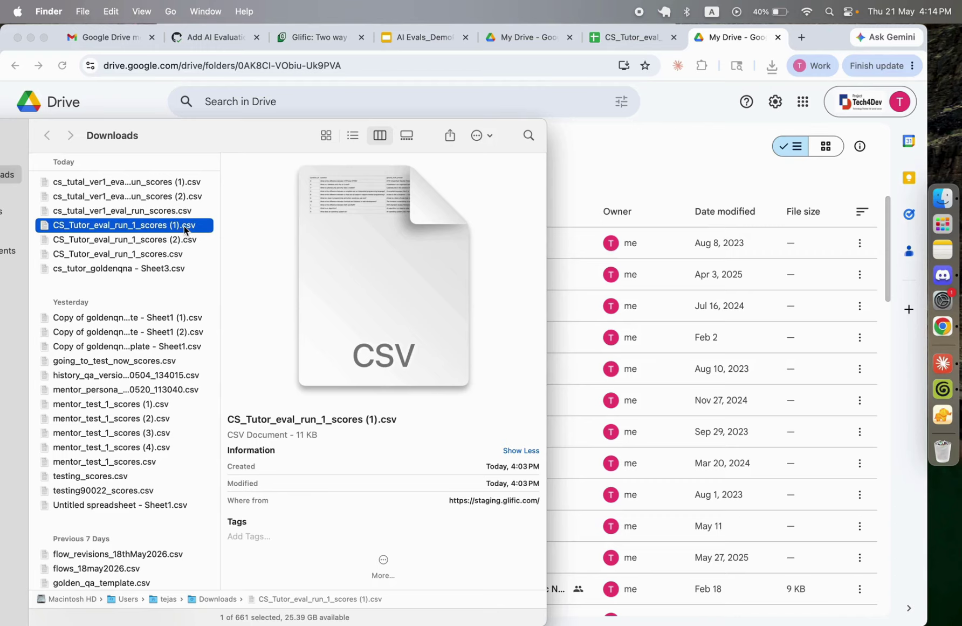
{"action": "left_click", "coordinate": [197, 184]}
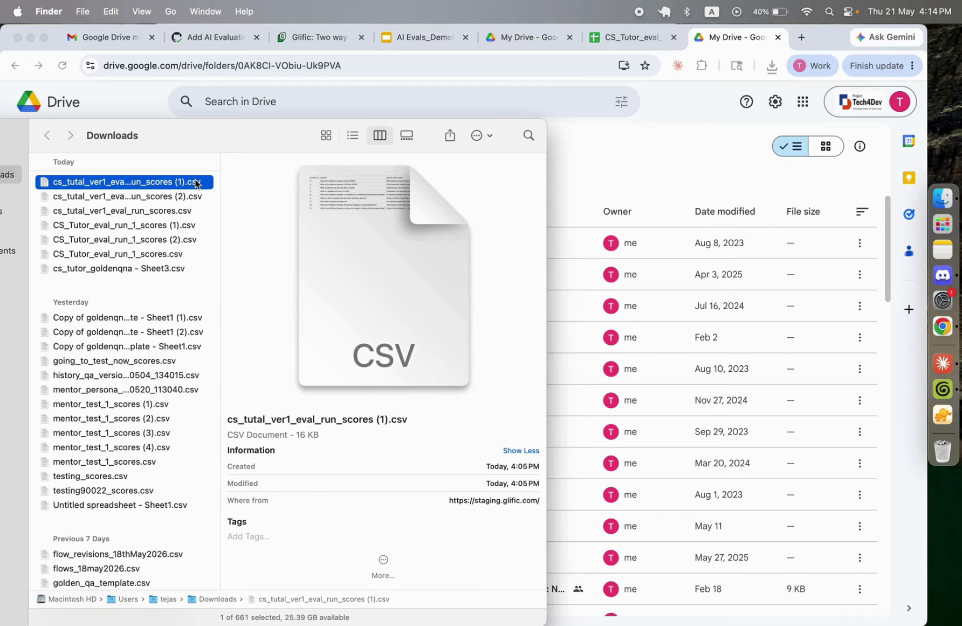
{"action": "left_click", "coordinate": [199, 197]}
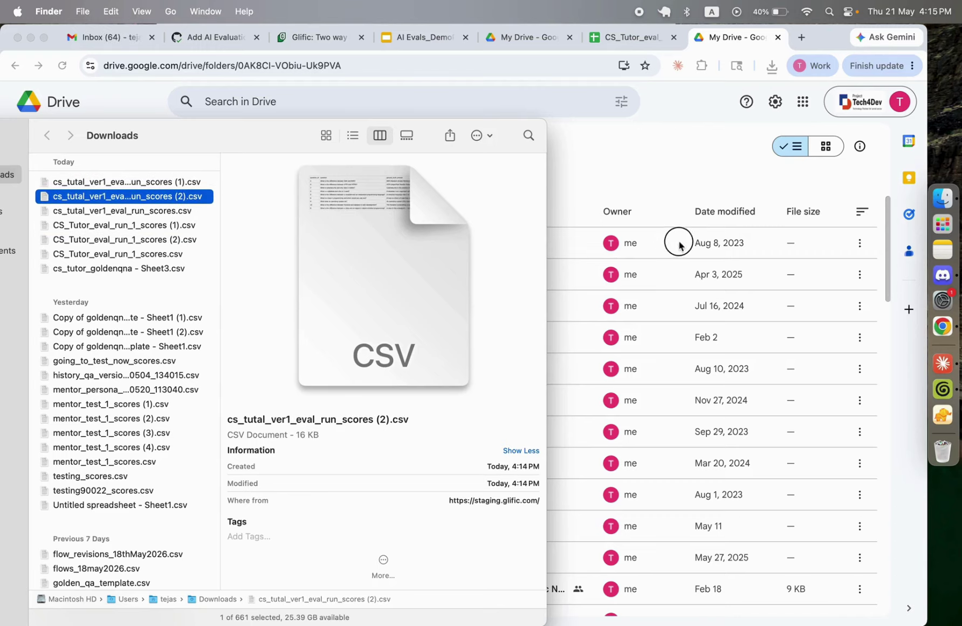
{"action": "left_click_drag", "start_coordinate": [199, 196], "coordinate": [558, 210]}
{"action": "left_click_drag", "start_coordinate": [196, 198], "coordinate": [582, 226]}
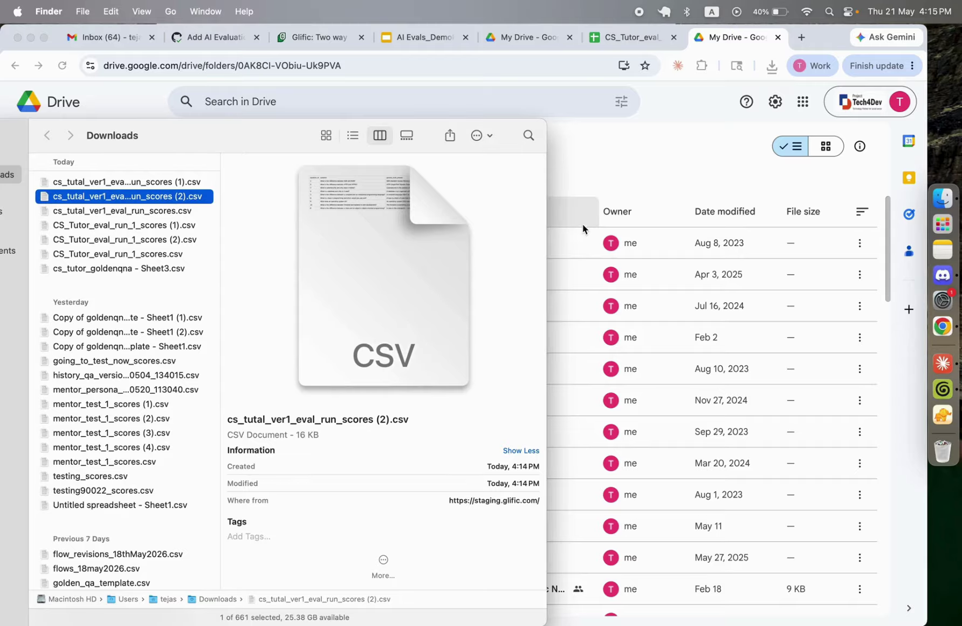
{"action": "left_click_drag", "start_coordinate": [204, 195], "coordinate": [769, 339]}
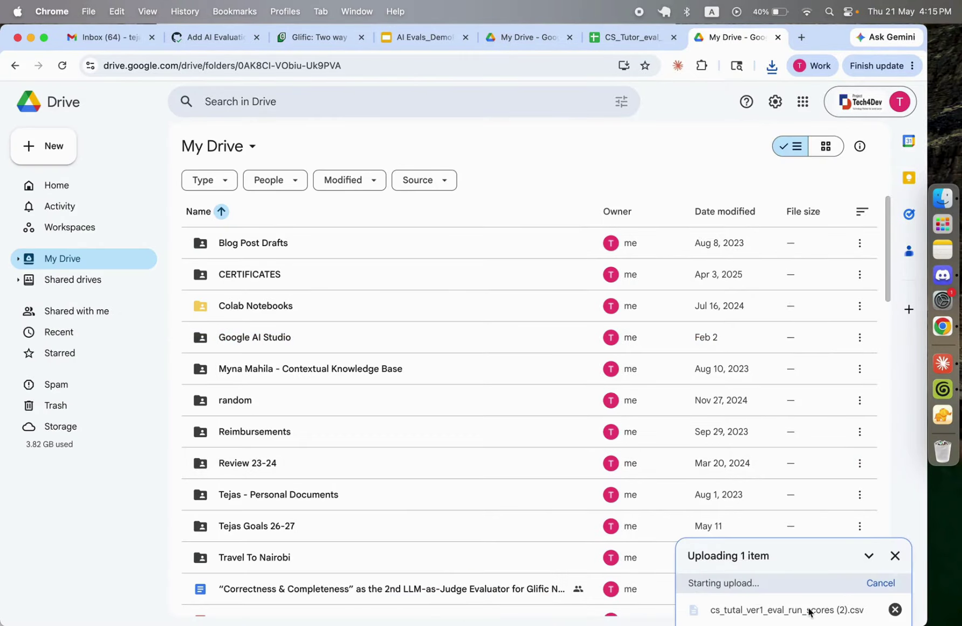
- Open the uploaded cs_tutal_ver1_eval_run_scores (2).csv in Google Sheets and place its tab beside the CS_Tutor_eval_run_1_scores (2) tab
{"action": "left_click", "coordinate": [857, 608]}
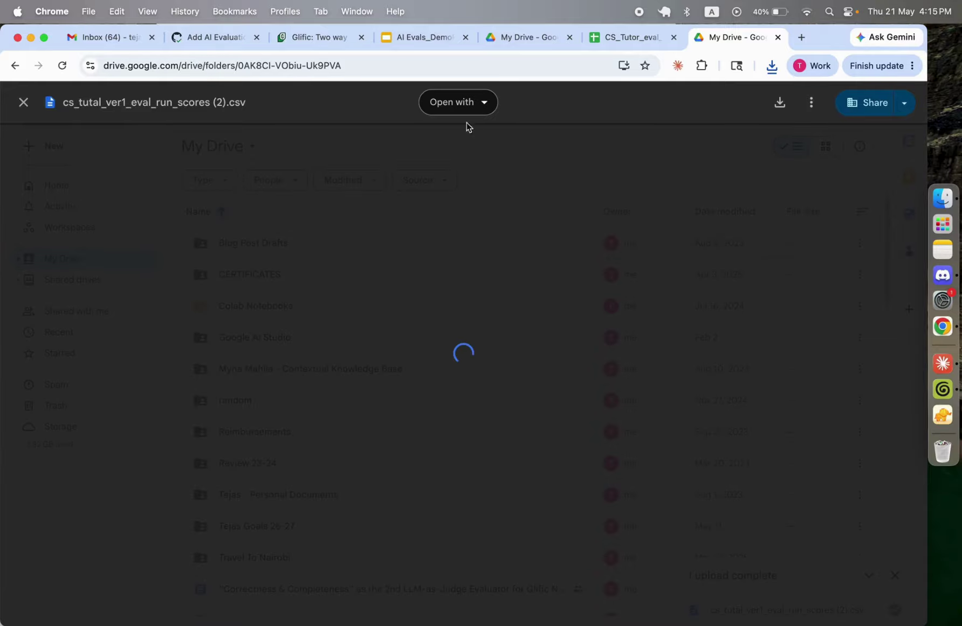
{"action": "left_click", "coordinate": [464, 100]}
{"action": "left_click", "coordinate": [441, 168]}
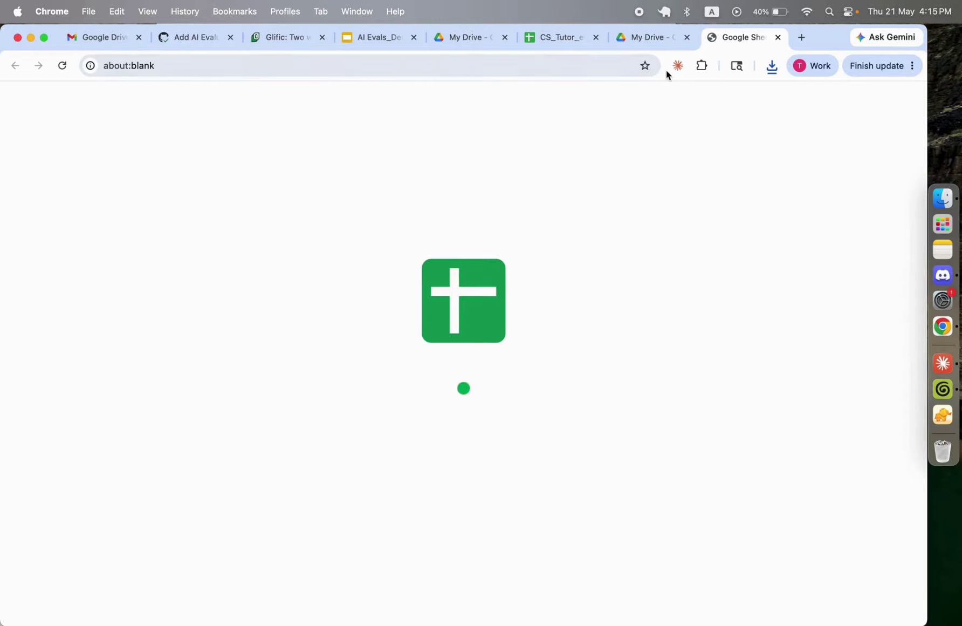
{"action": "left_click_drag", "start_coordinate": [743, 38], "coordinate": [667, 47]}
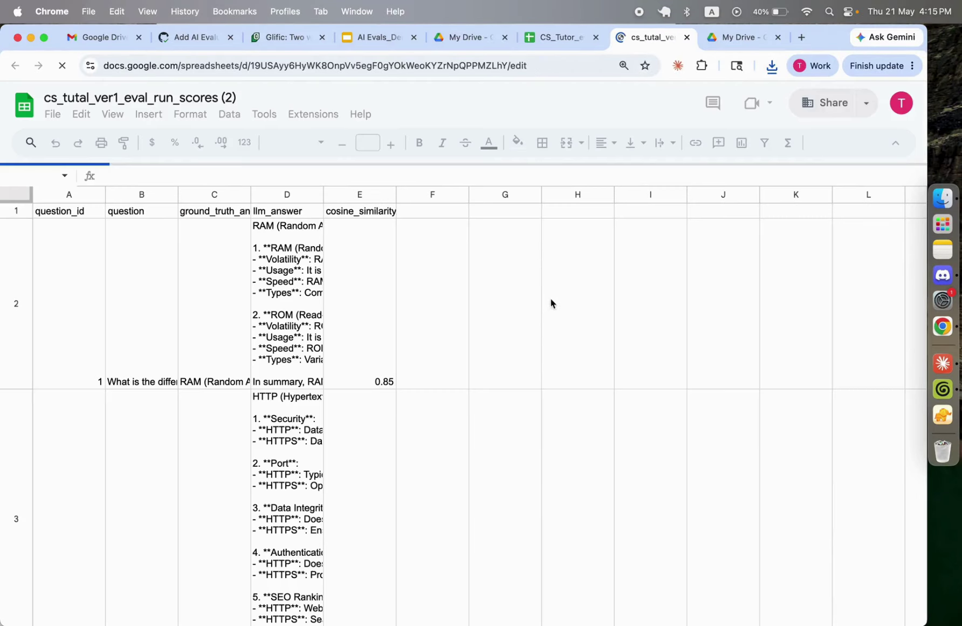
- Widen the question, ground_truth_answer and llm_answer columns of the version 1 scores sheet
{"action": "left_click_drag", "start_coordinate": [178, 193], "coordinate": [294, 192]}
{"action": "left_click_drag", "start_coordinate": [367, 194], "coordinate": [437, 206]}
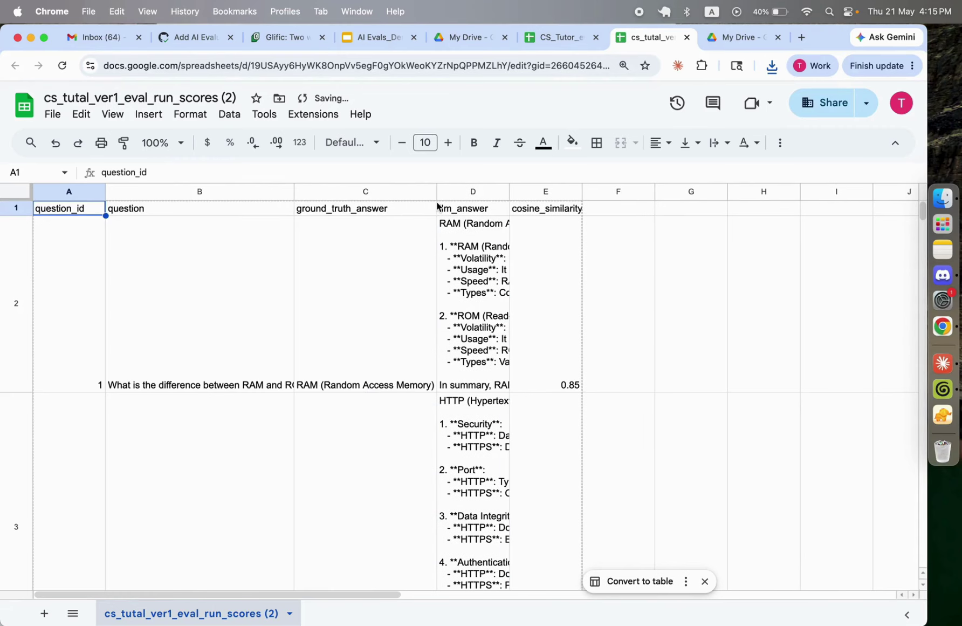
{"action": "left_click_drag", "start_coordinate": [511, 192], "coordinate": [675, 193]}
{"action": "left_click", "coordinate": [602, 262]}
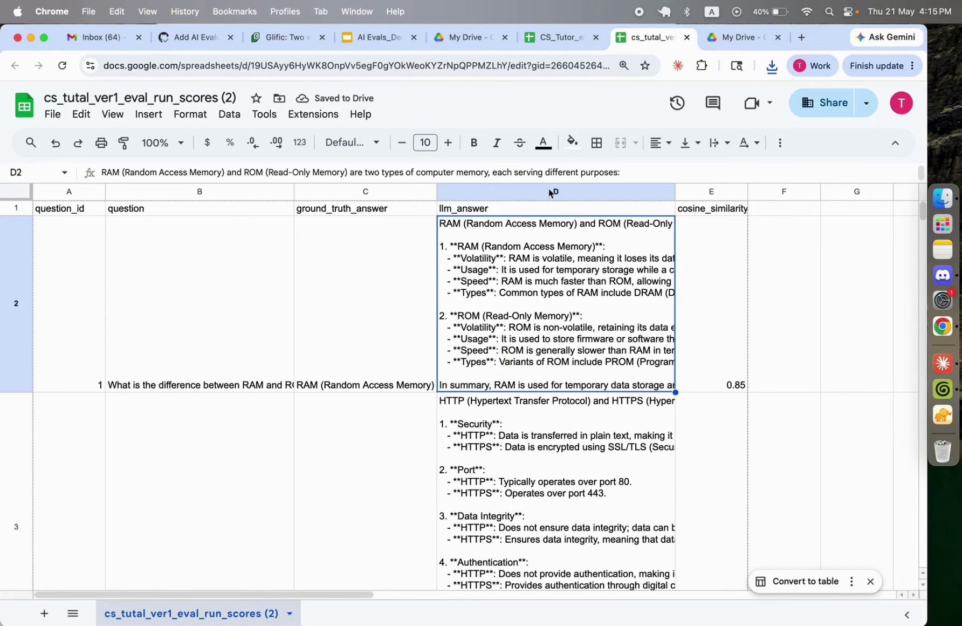
- In CS_Tutor_eval_run_1_scores (2), finish editing the line chart and move it down, clear of the first answer rows
{"action": "left_click", "coordinate": [569, 34]}
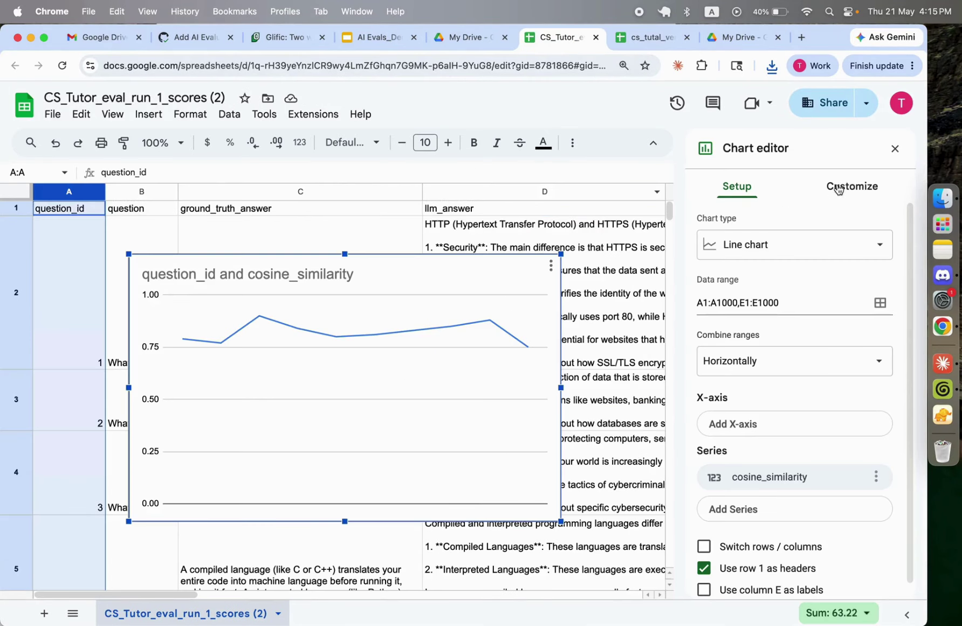
{"action": "left_click", "coordinate": [895, 148]}
{"action": "left_click_drag", "start_coordinate": [512, 283], "coordinate": [514, 442]}
{"action": "left_click_drag", "start_coordinate": [442, 425], "coordinate": [499, 515]}
{"action": "scroll", "coordinate": [539, 323], "scroll_direction": "up", "scroll_amount": 5}
- Examine the LLM answers in rows 2 to 4, and return to the version 1 sheet to check its first question's ground truth and LLM answers
{"action": "left_click", "coordinate": [558, 289]}
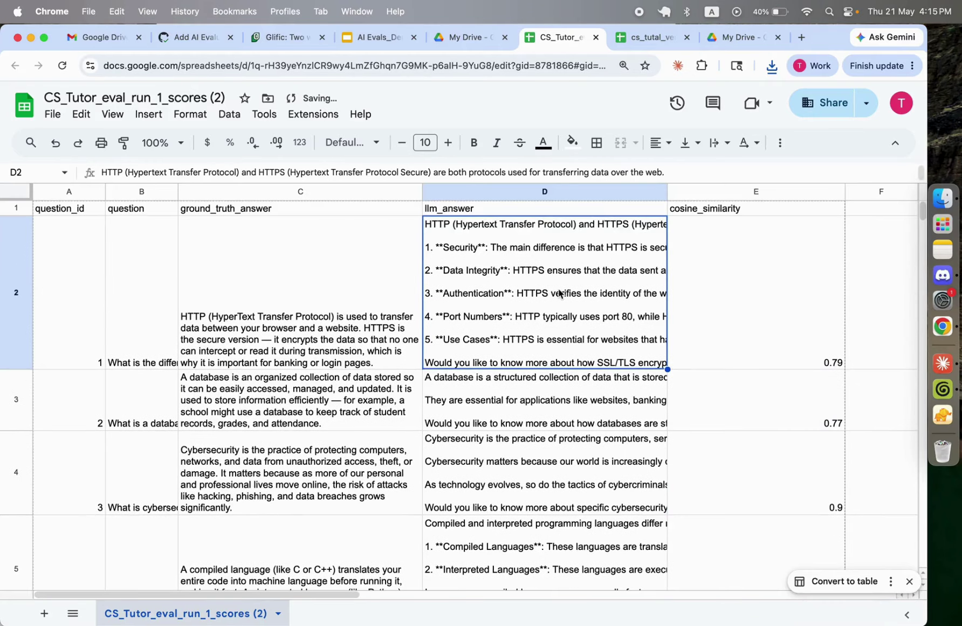
{"action": "left_click", "coordinate": [564, 445]}
{"action": "left_click", "coordinate": [562, 397]}
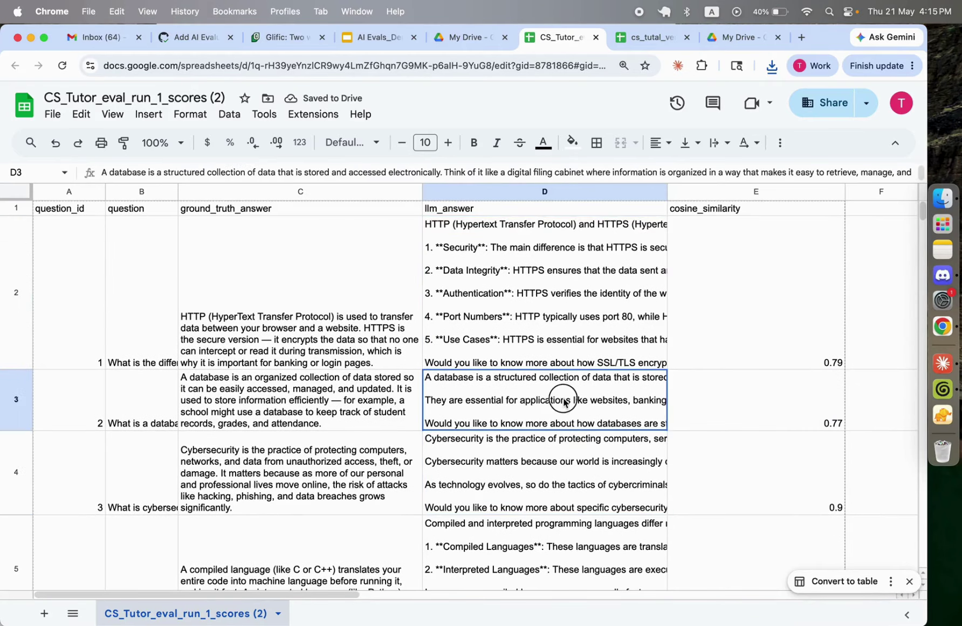
{"action": "left_click", "coordinate": [565, 316]}
{"action": "left_click", "coordinate": [757, 36]}
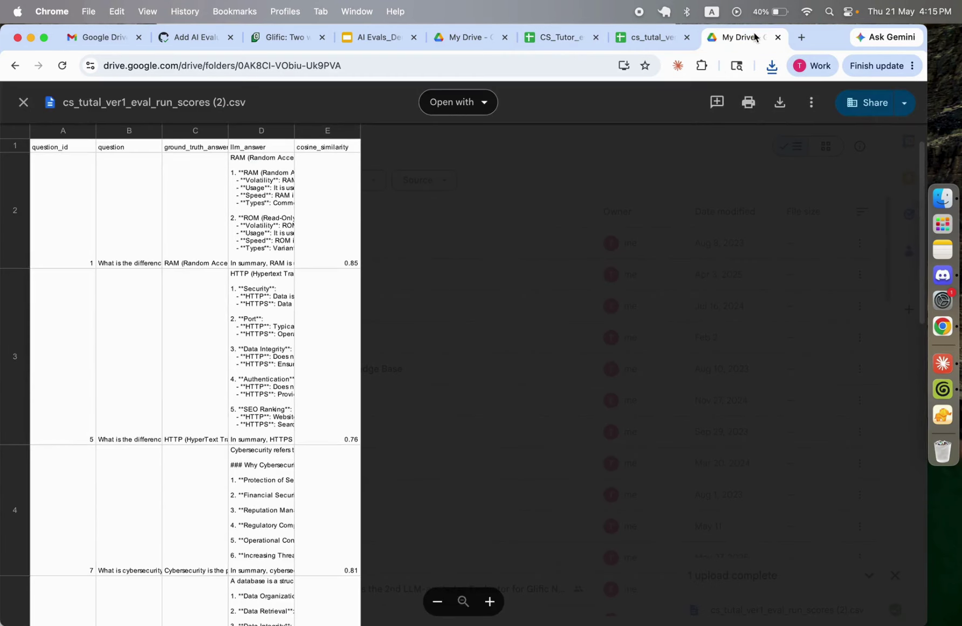
{"action": "left_click", "coordinate": [668, 37]}
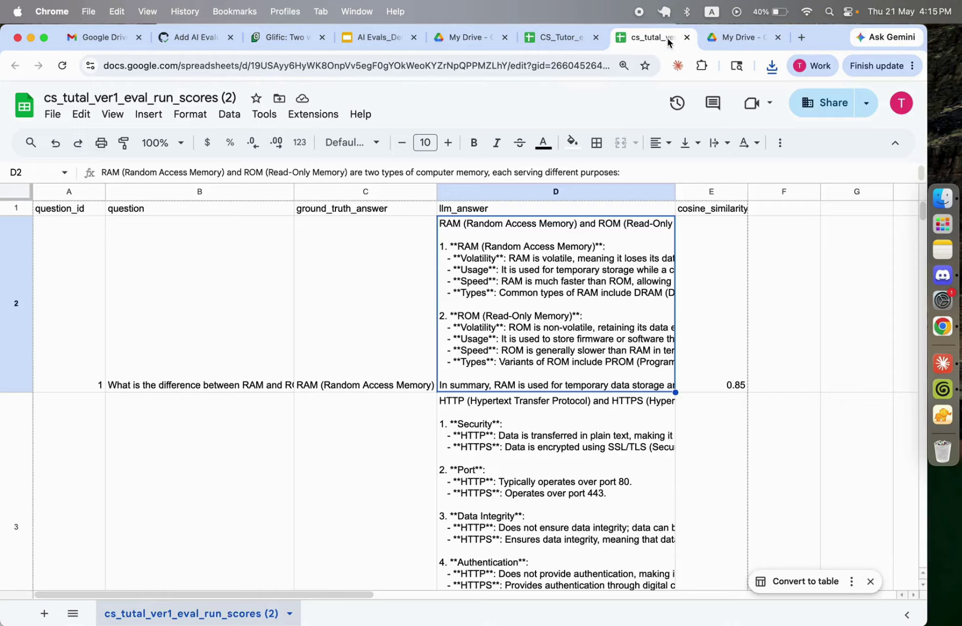
{"action": "left_click", "coordinate": [374, 325]}
{"action": "left_click", "coordinate": [549, 302]}
- Widen the llm_answer and cosine_similarity columns further in the version 1 scores sheet
{"action": "left_click_drag", "start_coordinate": [676, 192], "coordinate": [700, 193]}
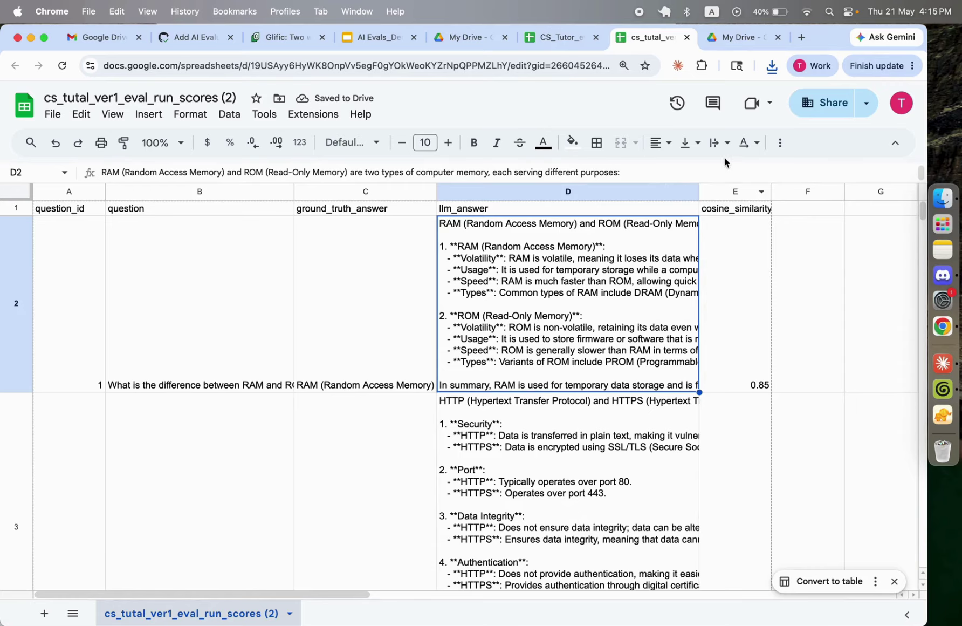
{"action": "left_click_drag", "start_coordinate": [774, 191], "coordinate": [904, 193]}
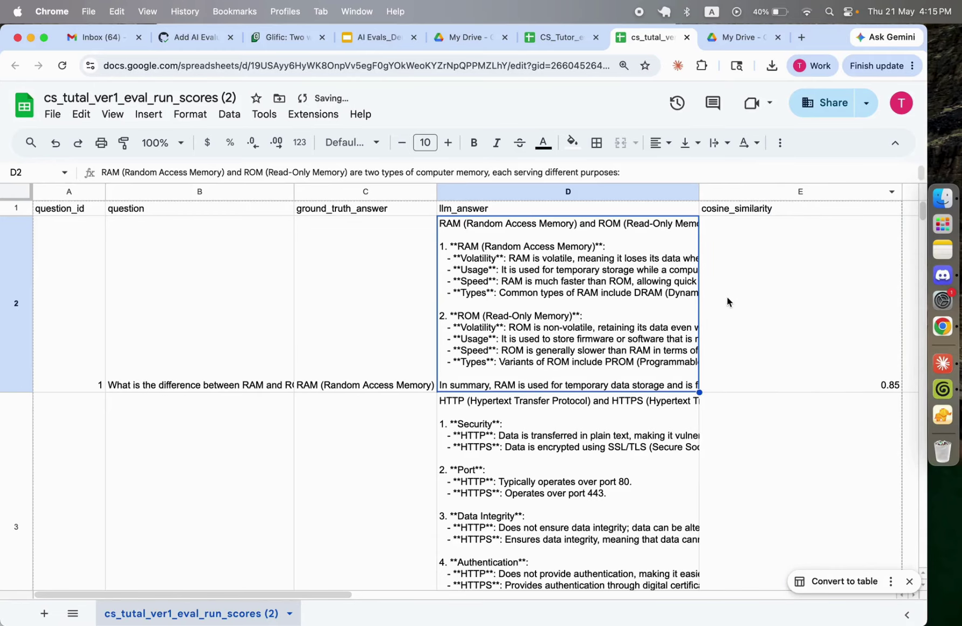
{"action": "scroll", "coordinate": [727, 301], "scroll_direction": "right", "scroll_amount": 2}
- Insert a line chart of the cosine_similarity column in cs_tutal_ver1_eval_run_scores (2), keeping the default chart settings
{"action": "left_click", "coordinate": [713, 192]}
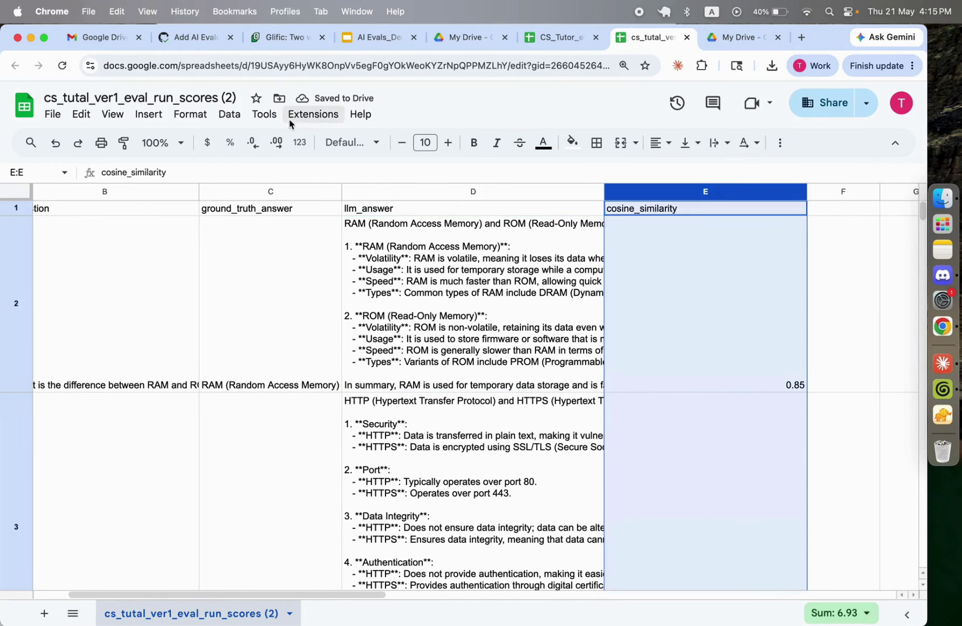
{"action": "left_click", "coordinate": [225, 117]}
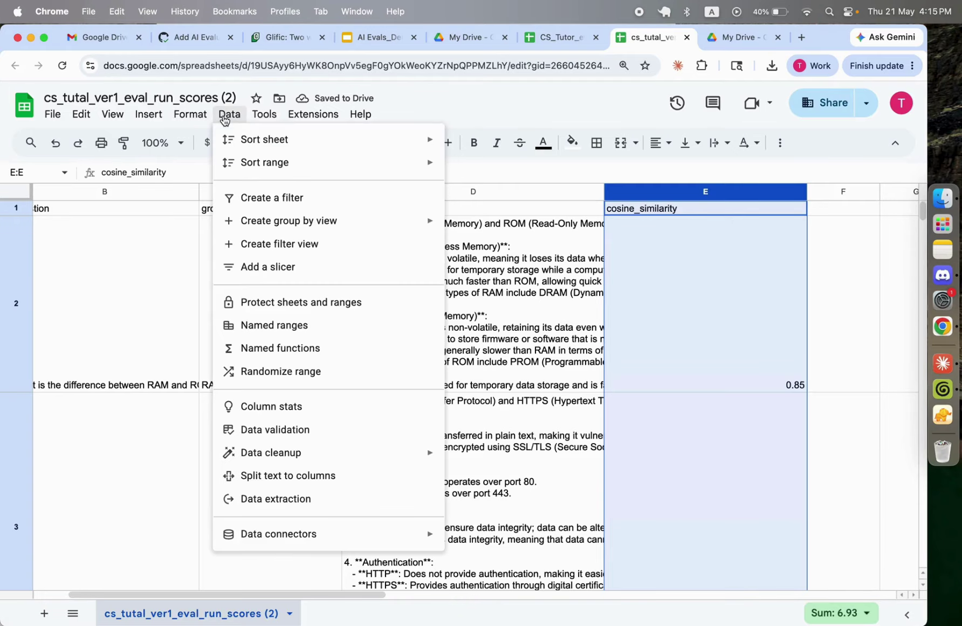
{"action": "mouse_move", "coordinate": [209, 119]}
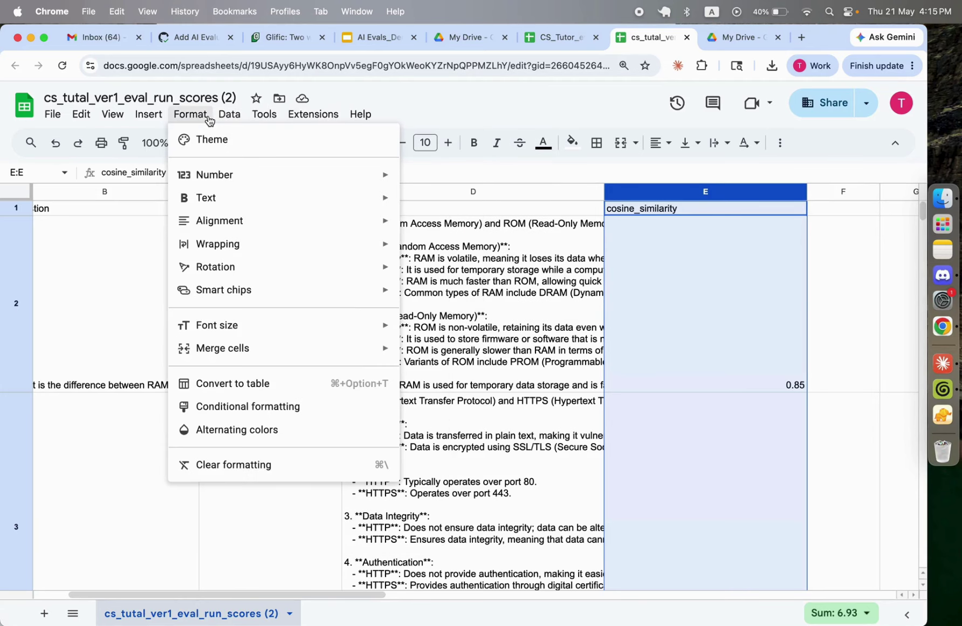
{"action": "mouse_move", "coordinate": [151, 117]}
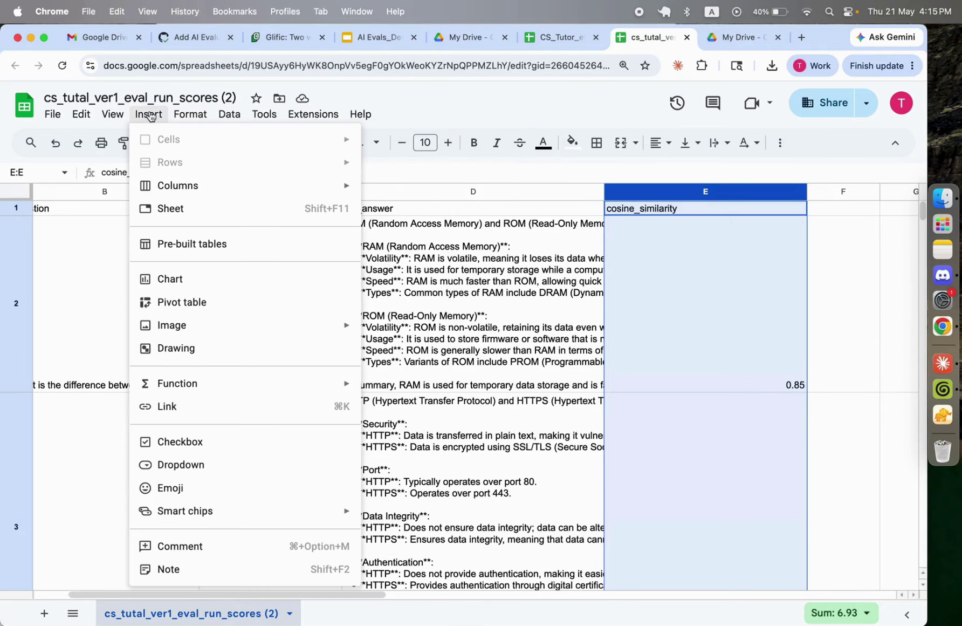
{"action": "left_click", "coordinate": [222, 279]}
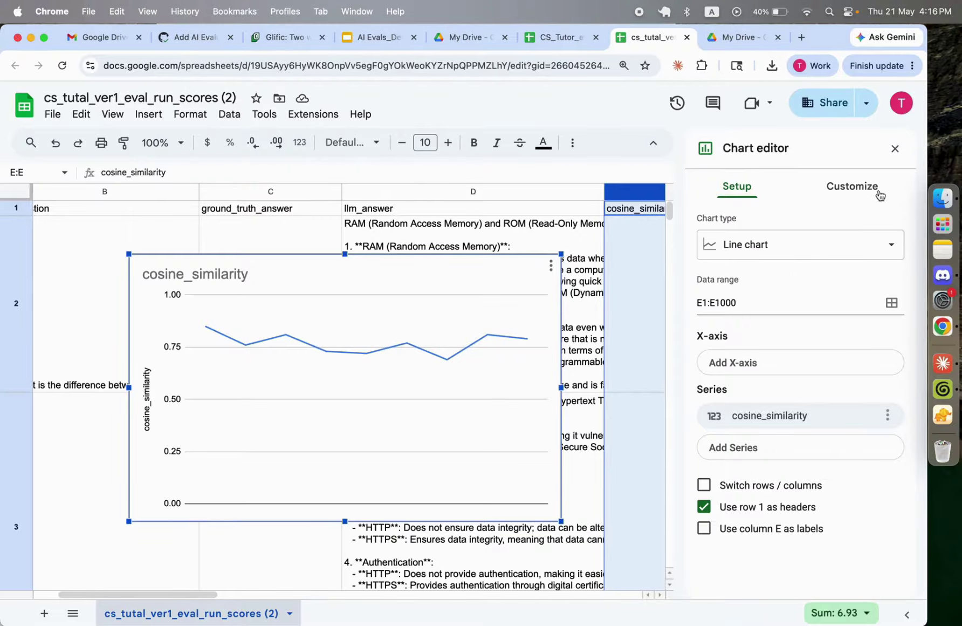
{"action": "left_click", "coordinate": [897, 151]}
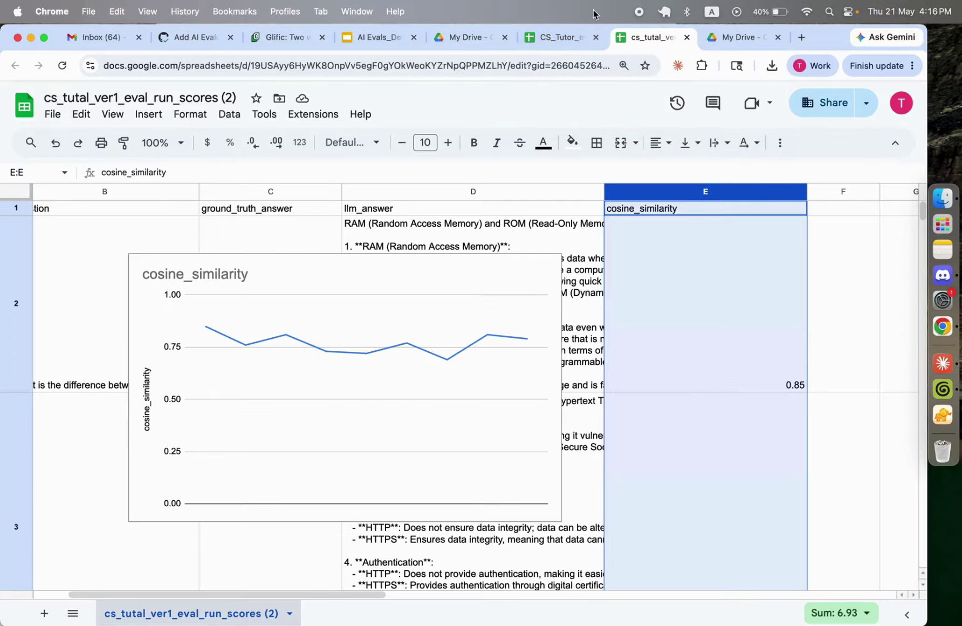
- Insert a line chart from only the cosine_similarity column in CS_Tutor_eval_run_1_scores (2)
{"action": "left_click", "coordinate": [572, 39]}
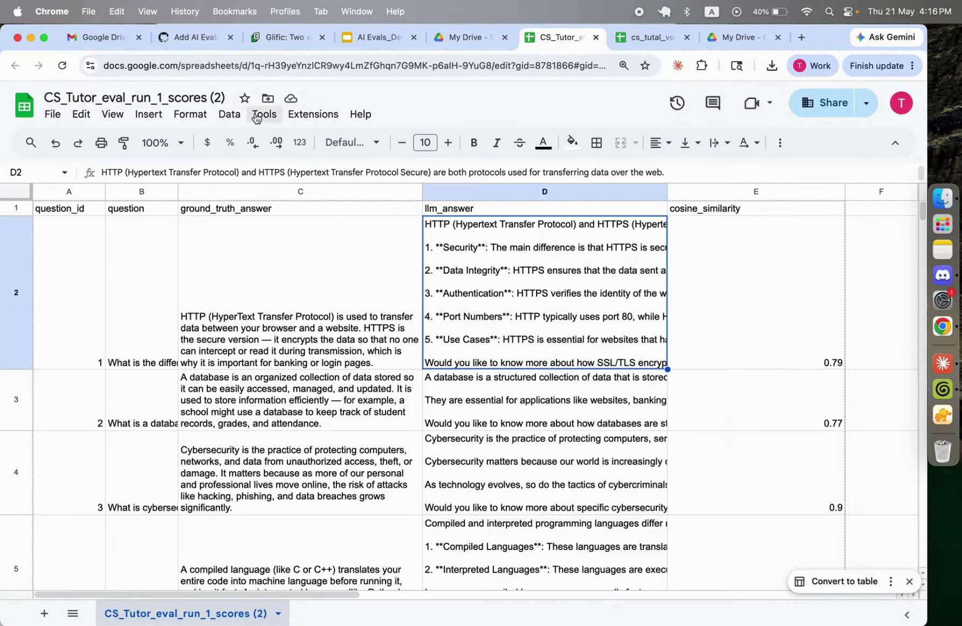
{"action": "left_click", "coordinate": [737, 190]}
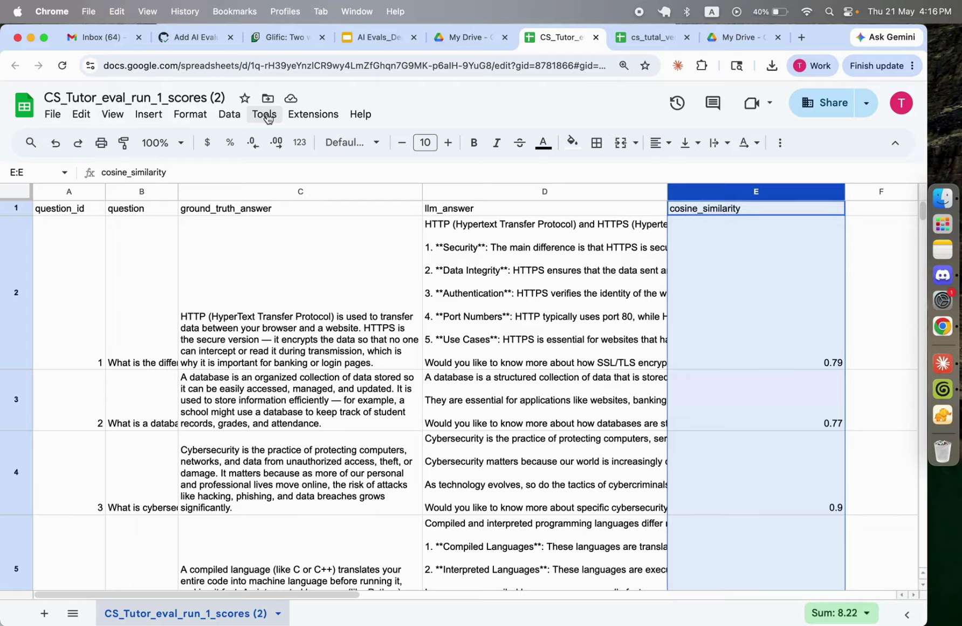
{"action": "left_click", "coordinate": [267, 118]}
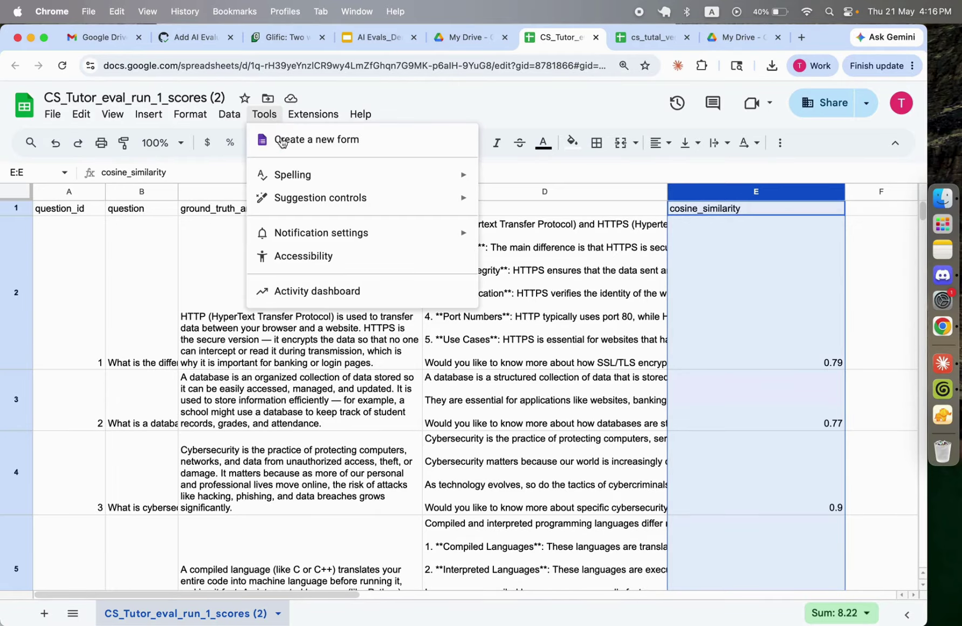
{"action": "left_click", "coordinate": [228, 118]}
{"action": "left_click", "coordinate": [229, 119]}
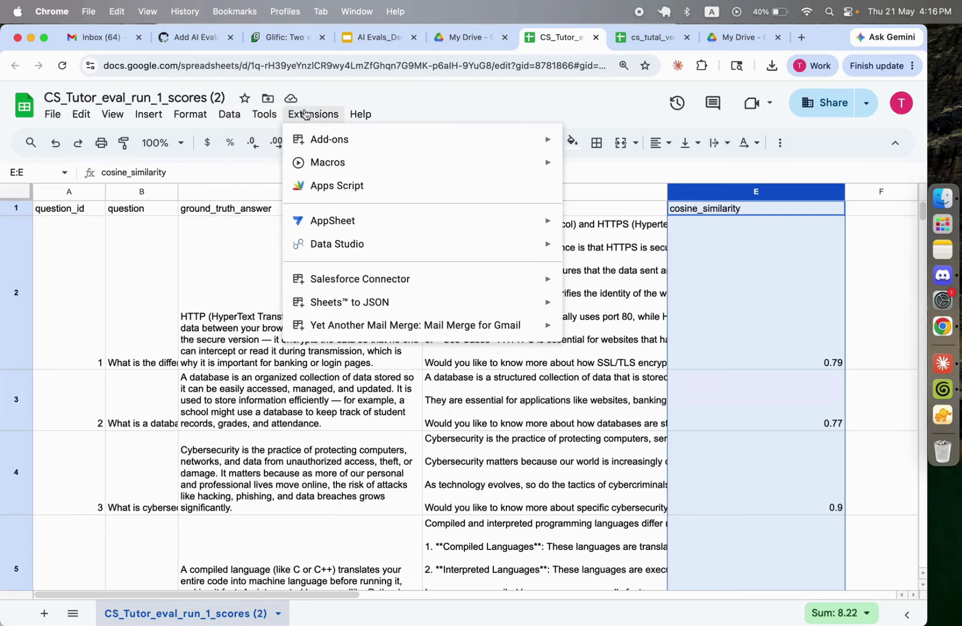
{"action": "mouse_move", "coordinate": [182, 115]}
{"action": "mouse_move", "coordinate": [151, 114]}
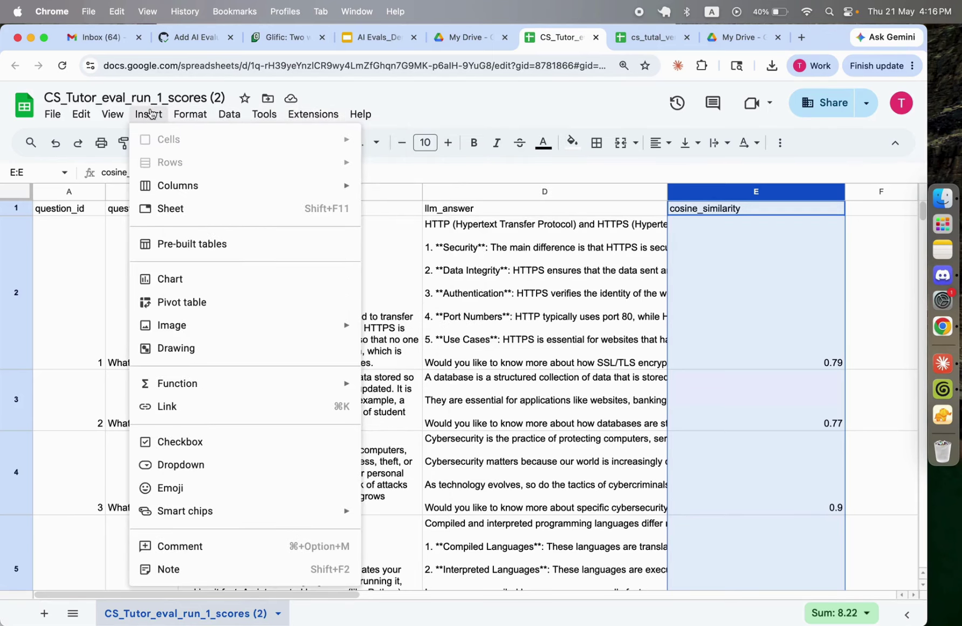
{"action": "mouse_move", "coordinate": [241, 119]}
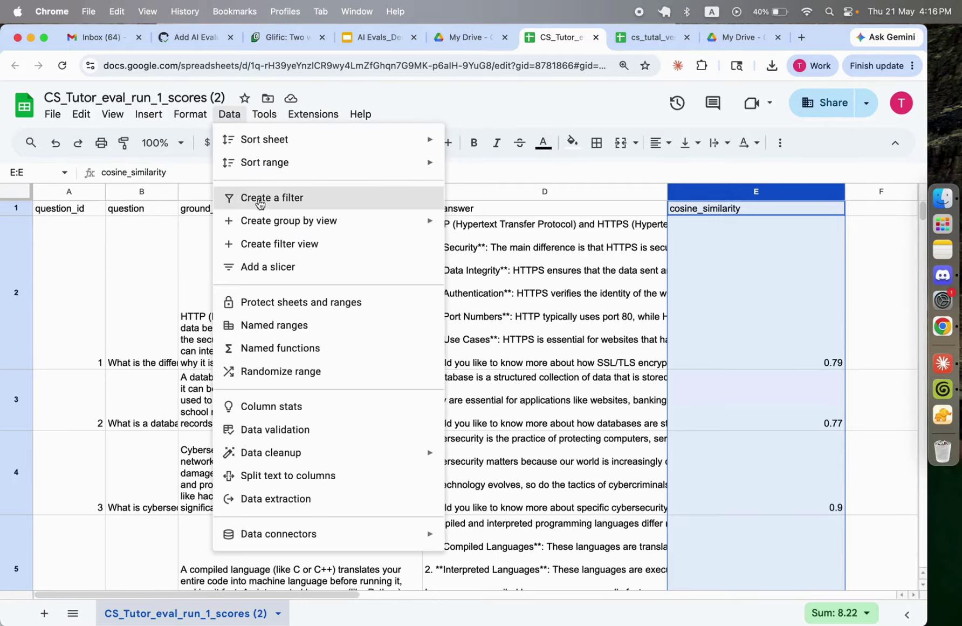
{"action": "left_click", "coordinate": [190, 289]}
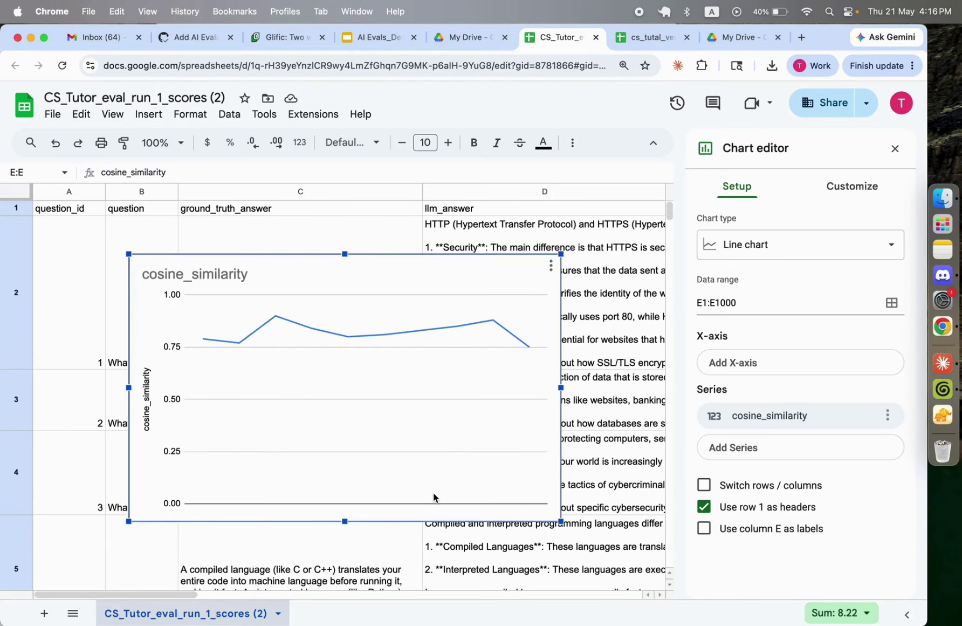
{"action": "scroll", "coordinate": [340, 452], "scroll_direction": "down", "scroll_amount": 3}
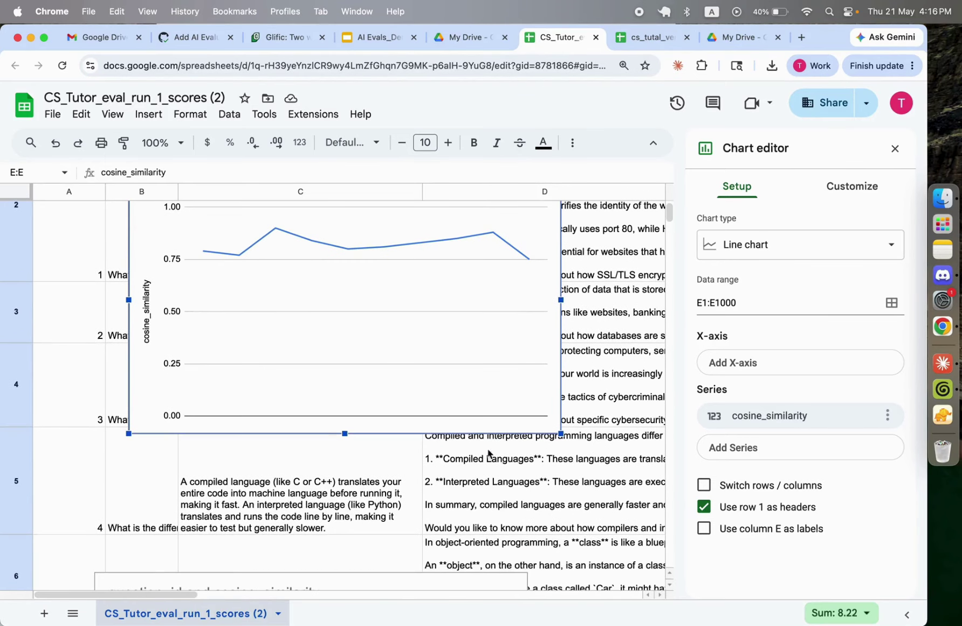
- Close the chart settings and delete the older "question_id and cosine_similarity" line chart from the sheet
{"action": "left_click", "coordinate": [894, 150]}
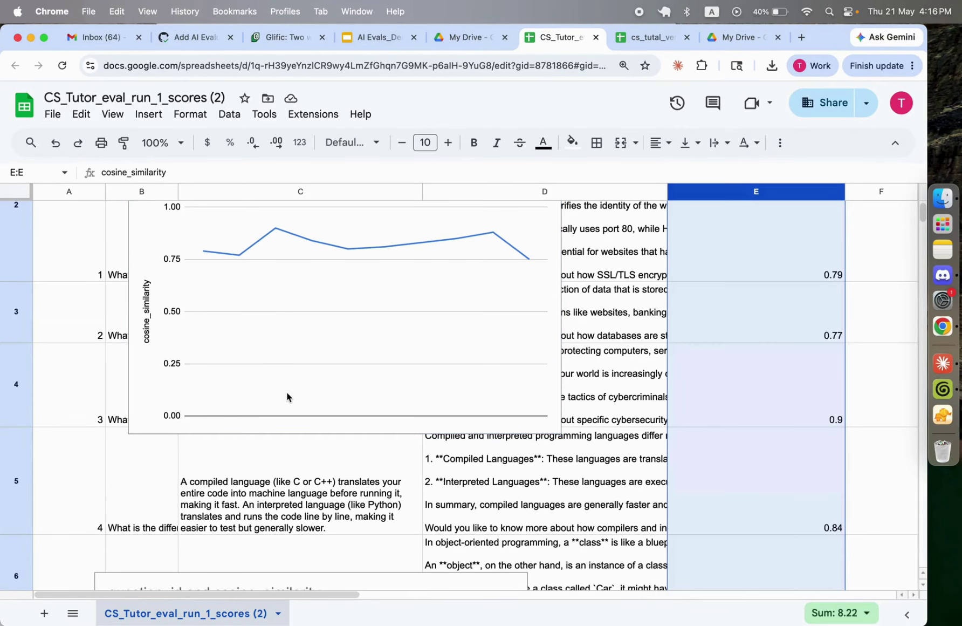
{"action": "scroll", "coordinate": [301, 549], "scroll_direction": "down", "scroll_amount": 8}
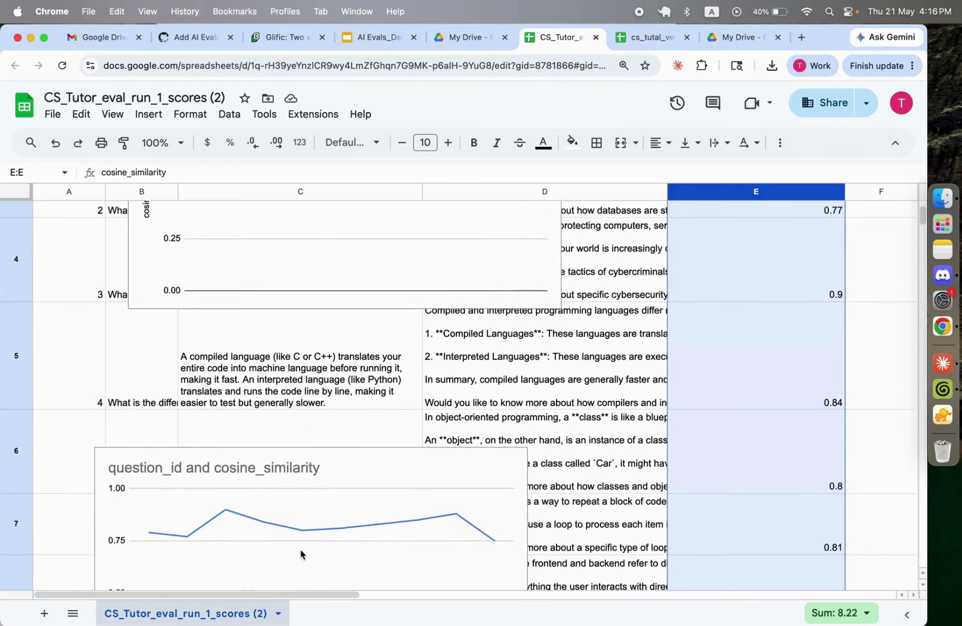
{"action": "left_click", "coordinate": [526, 367]}
{"action": "left_click", "coordinate": [517, 358]}
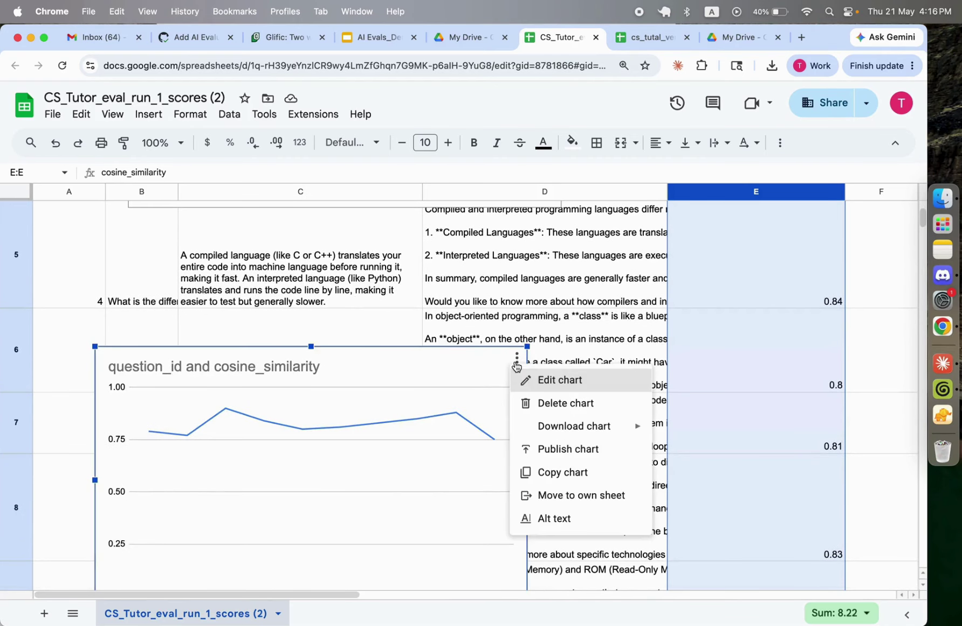
{"action": "left_click", "coordinate": [573, 400]}
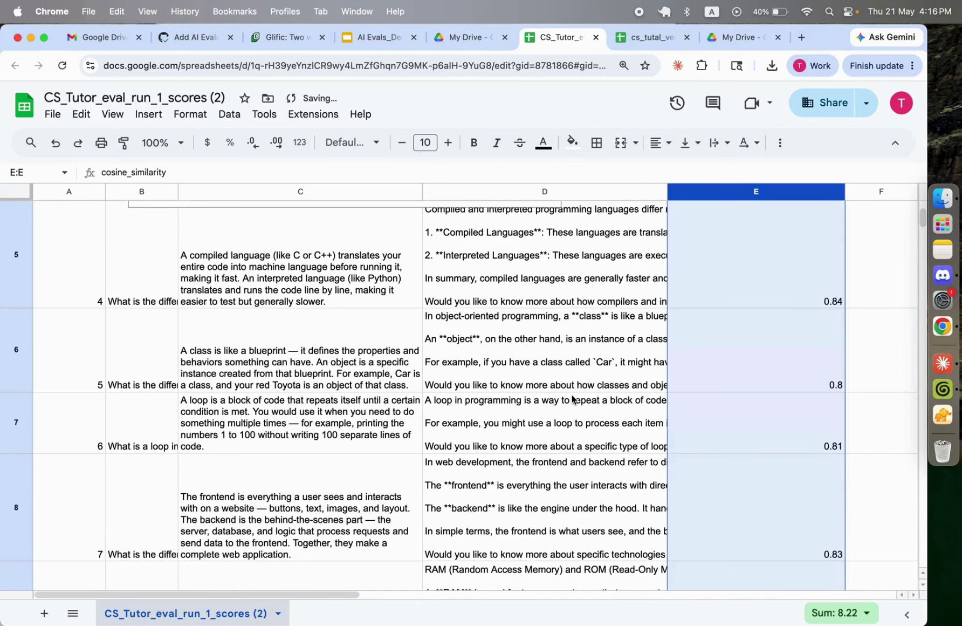
- Review the remaining cosine_similarity chart and the answers and scores down to row 9, and return to Glific's AI Evaluations list
{"action": "scroll", "coordinate": [441, 287], "scroll_direction": "up", "scroll_amount": 7}
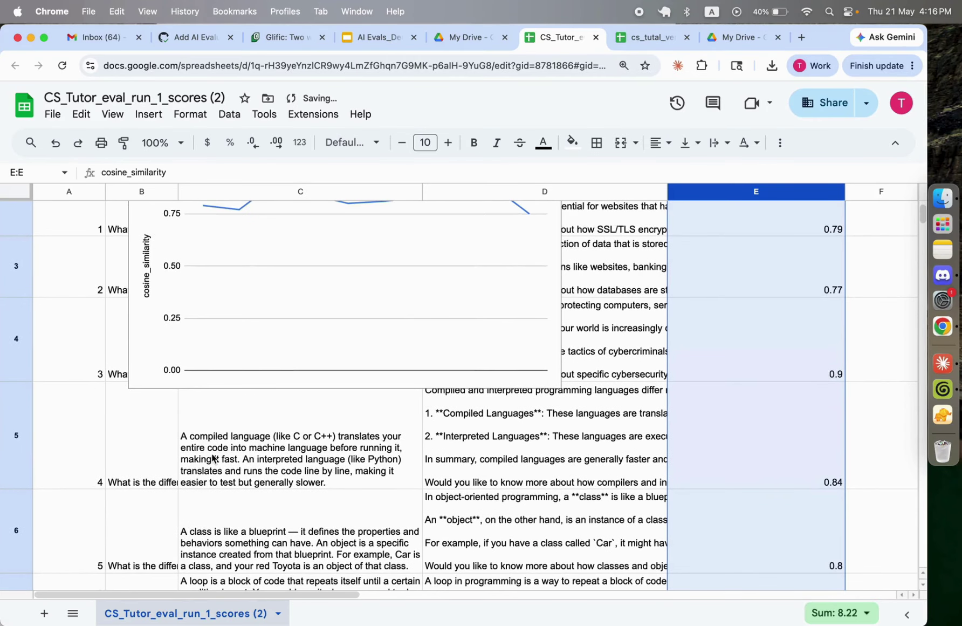
{"action": "scroll", "coordinate": [299, 472], "scroll_direction": "up", "scroll_amount": 3}
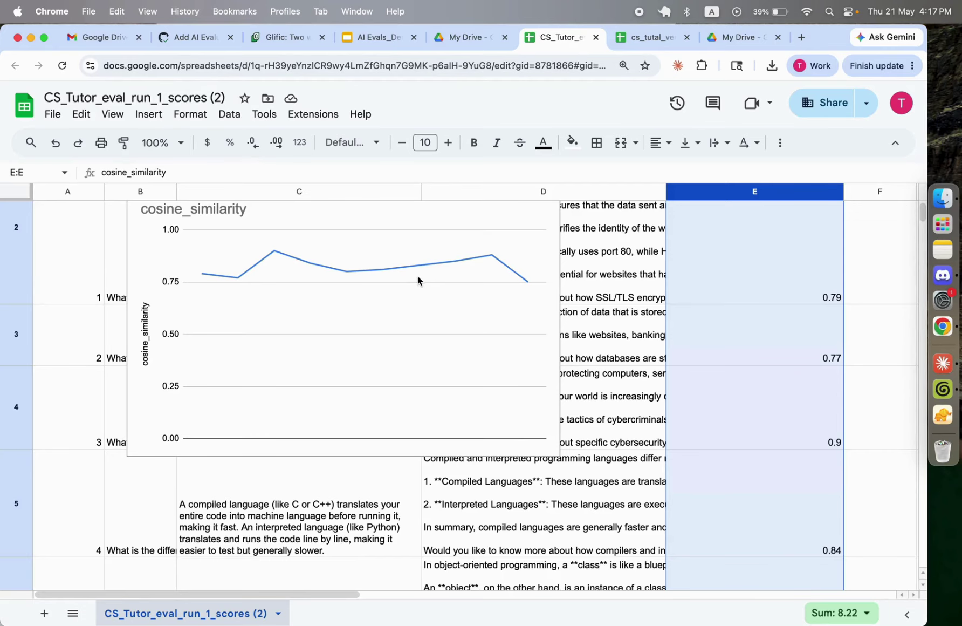
{"action": "scroll", "coordinate": [388, 526], "scroll_direction": "down", "scroll_amount": 5}
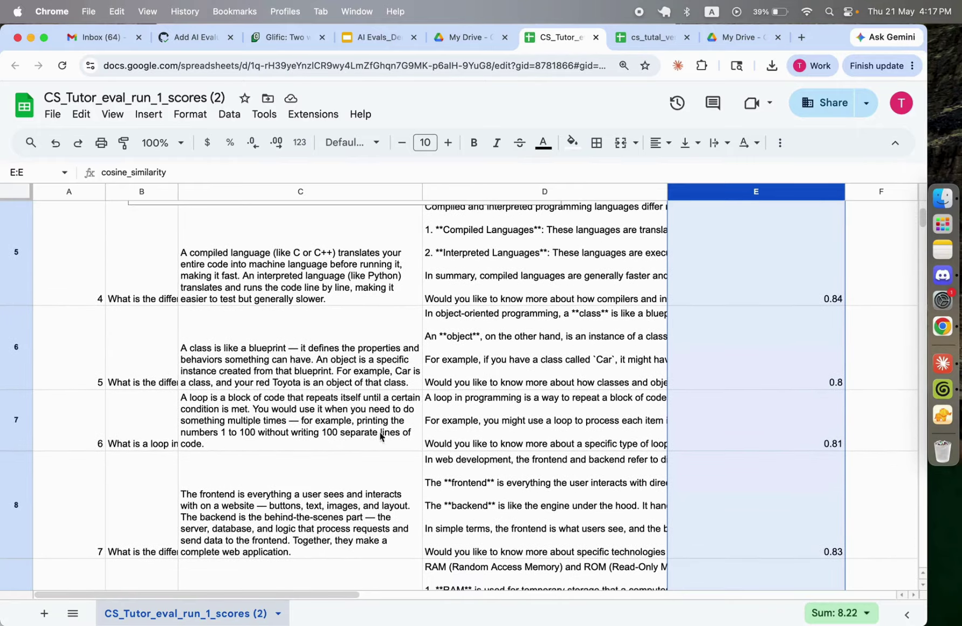
{"action": "scroll", "coordinate": [528, 428], "scroll_direction": "down", "scroll_amount": 3}
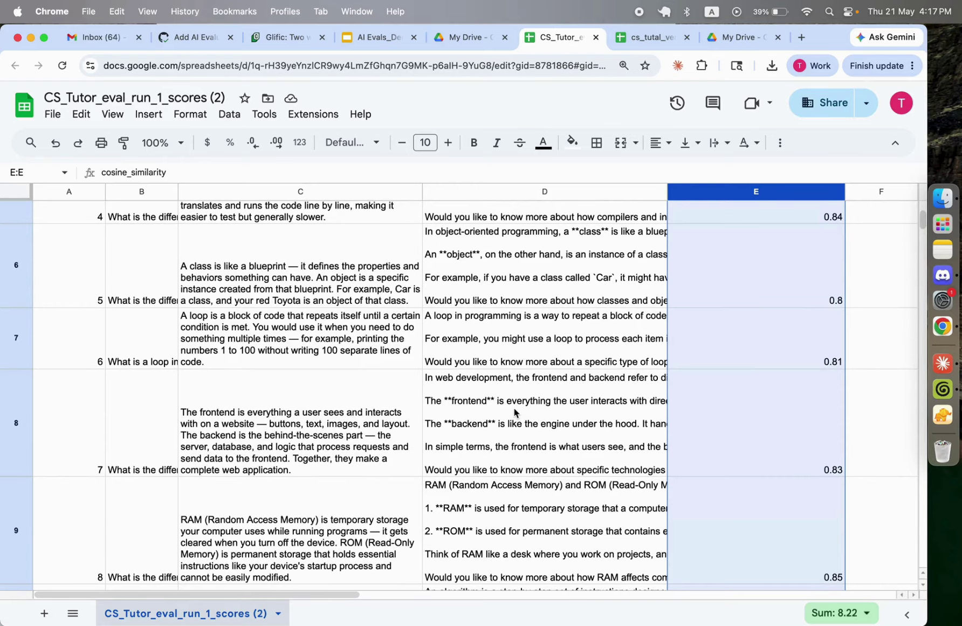
{"action": "scroll", "coordinate": [514, 407], "scroll_direction": "up", "scroll_amount": 5}
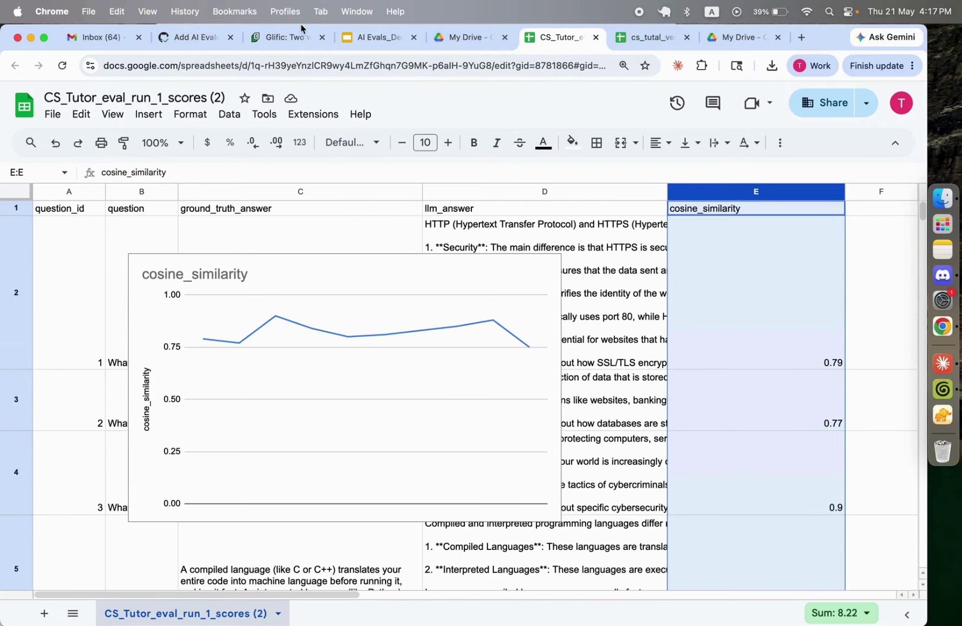
{"action": "left_click", "coordinate": [284, 39]}
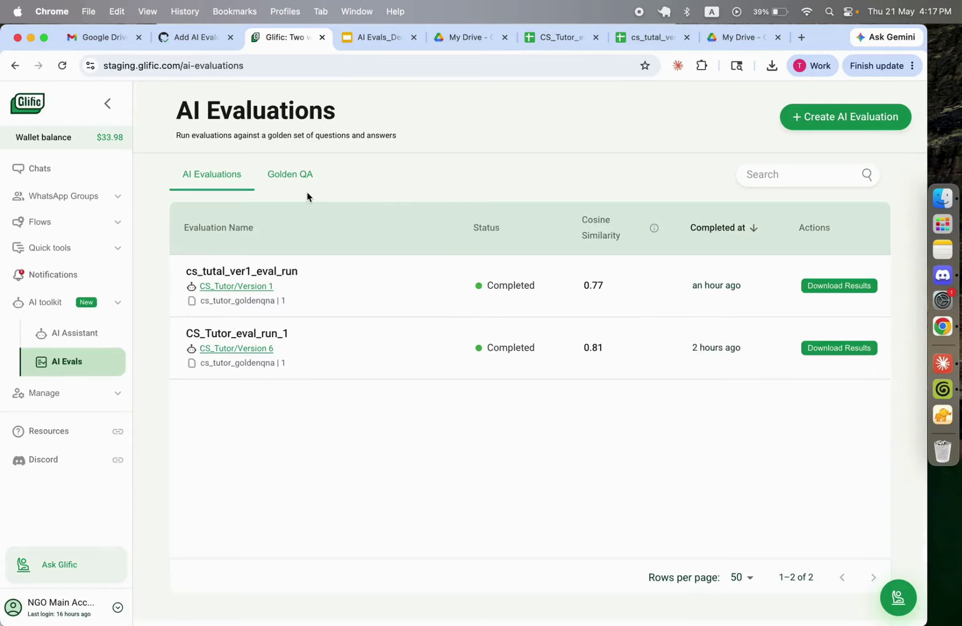